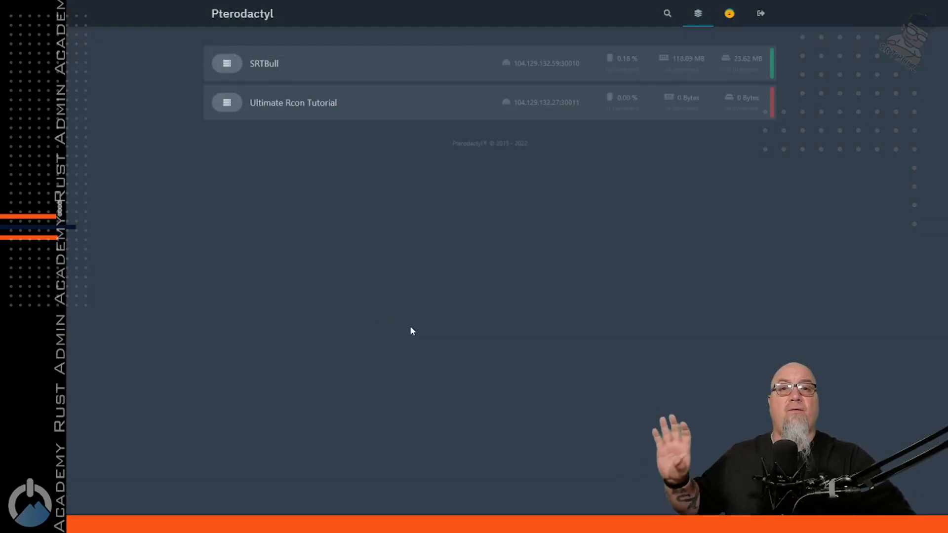
Open the Ultimate Rcon Tutorial server's file manager and upload UltimateRCON1.3.0.zip into the container directory
left_click(306, 115)
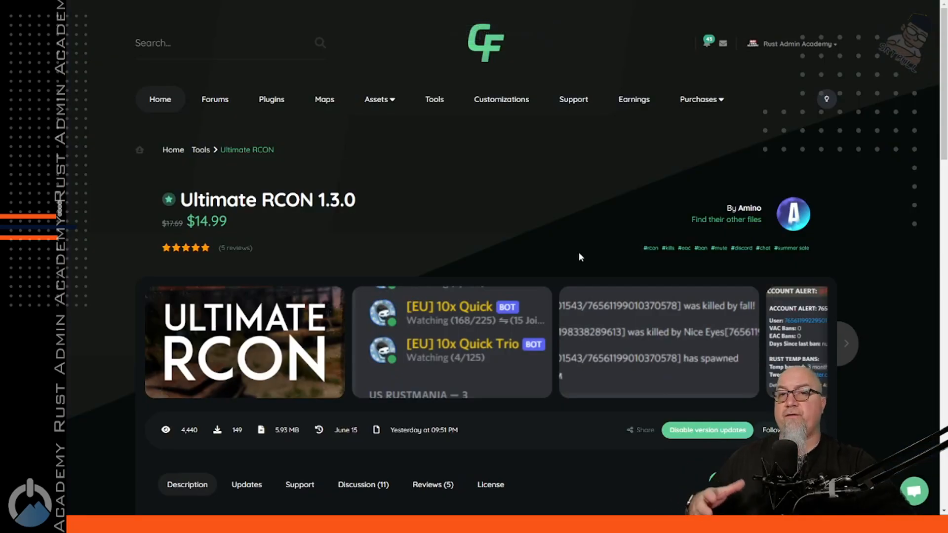
scroll(577, 247, "down", 3)
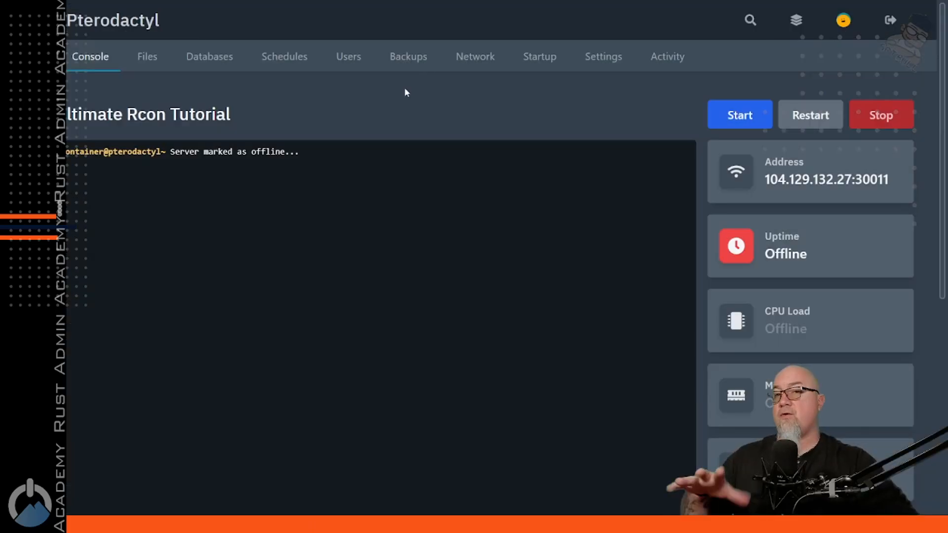
left_click(153, 58)
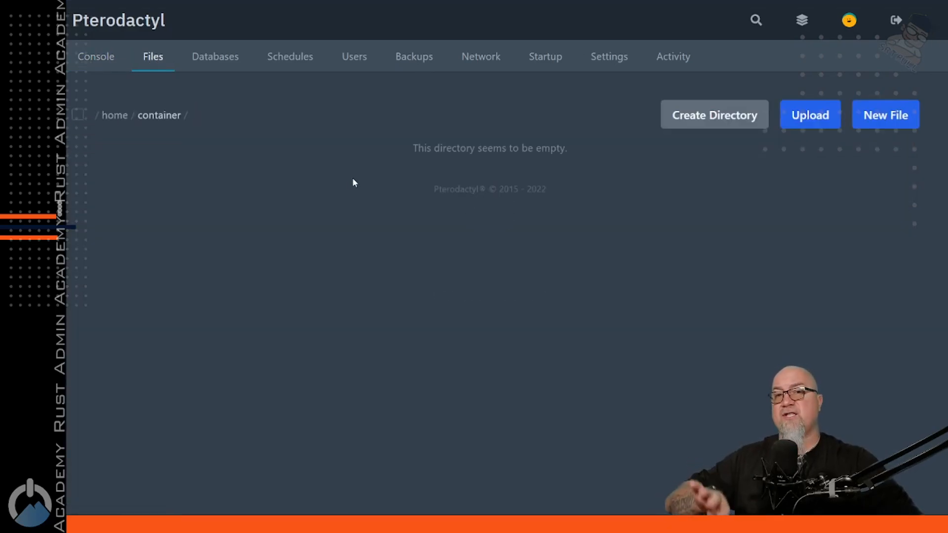
left_click_drag(947, 197, 487, 291)
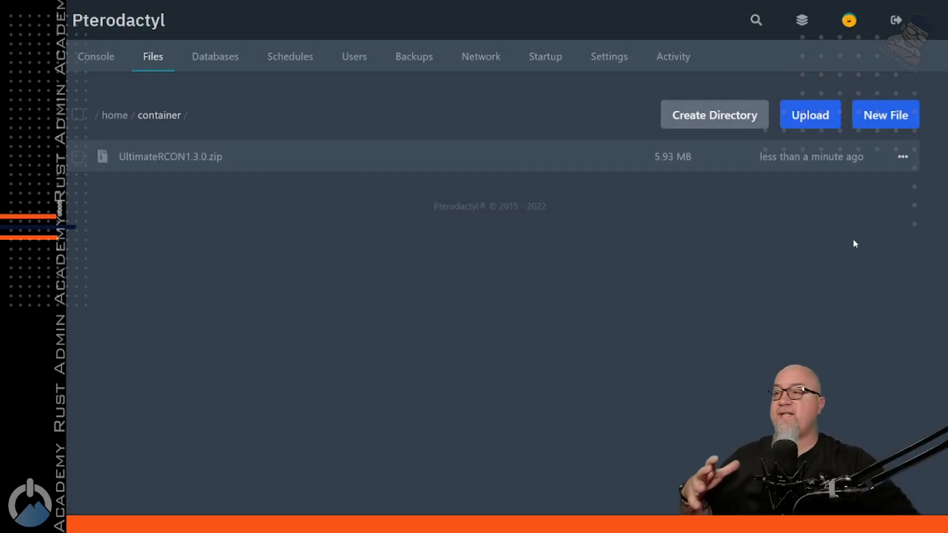
Unarchive UltimateRCON1.3.0.zip in the container directory and delete the archive
left_click(906, 157)
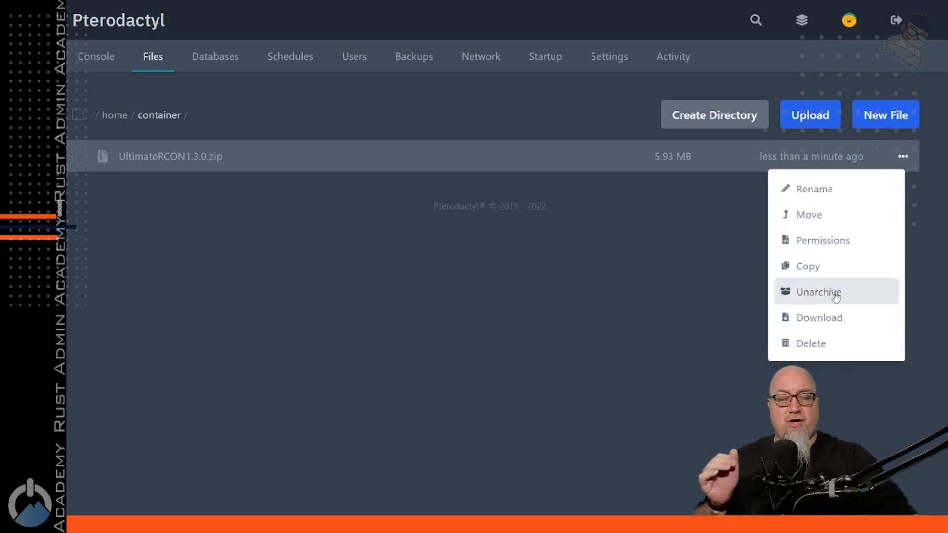
left_click(836, 293)
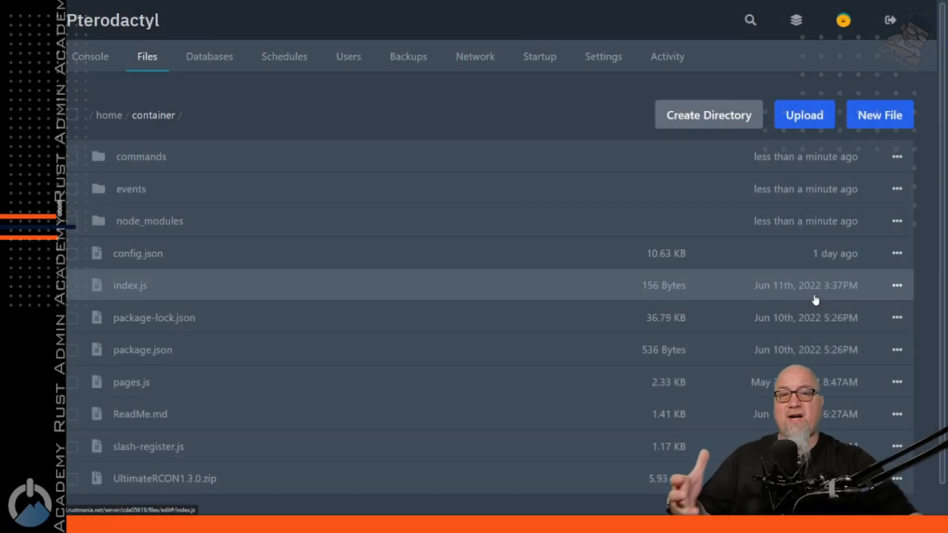
scroll(815, 314, "down", 3)
left_click(898, 310)
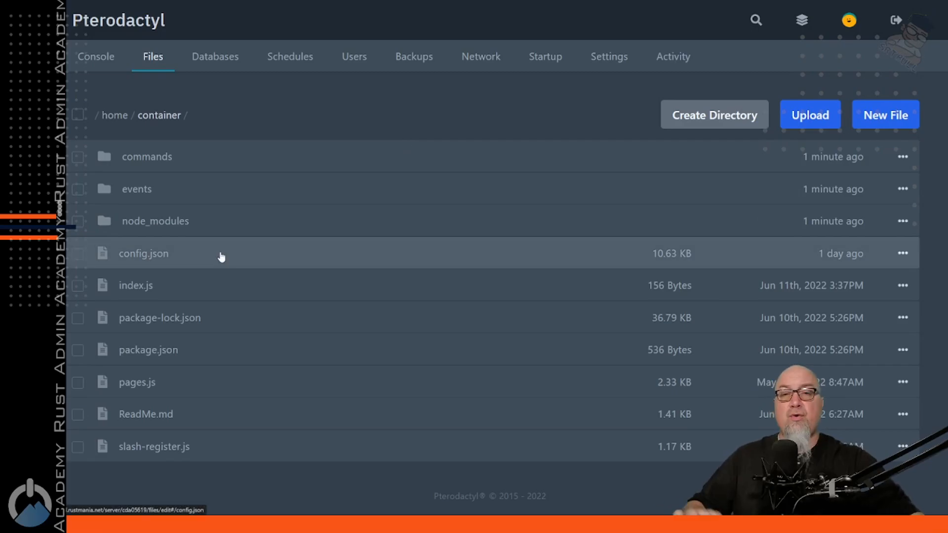
Open config.json for editing and, after switching to Discord, copy the ID of Bullz Test Server
left_click(178, 255)
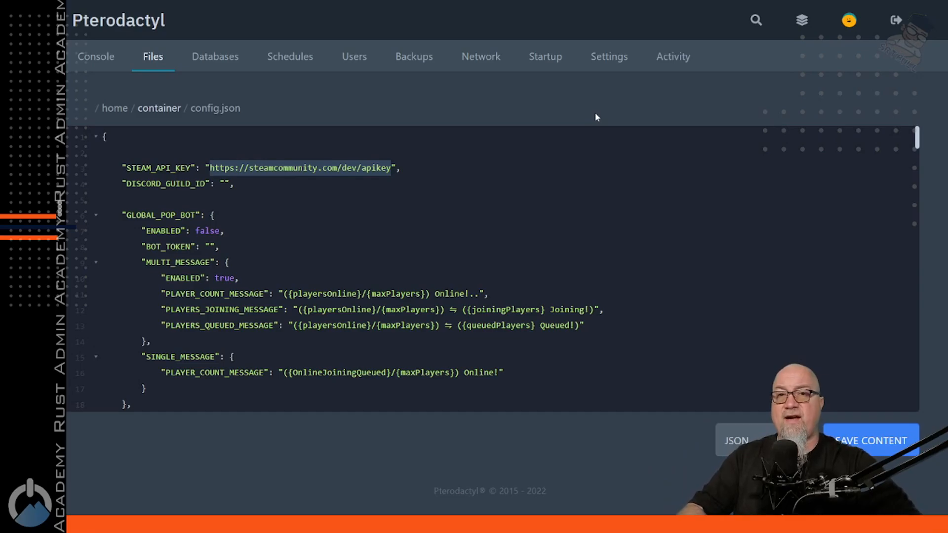
scroll(794, 224, "down", 1)
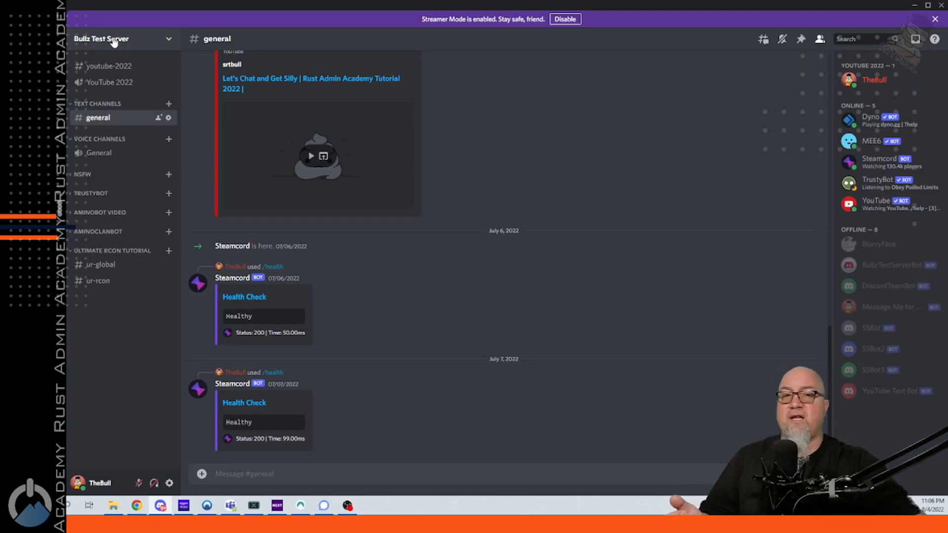
left_click(114, 40)
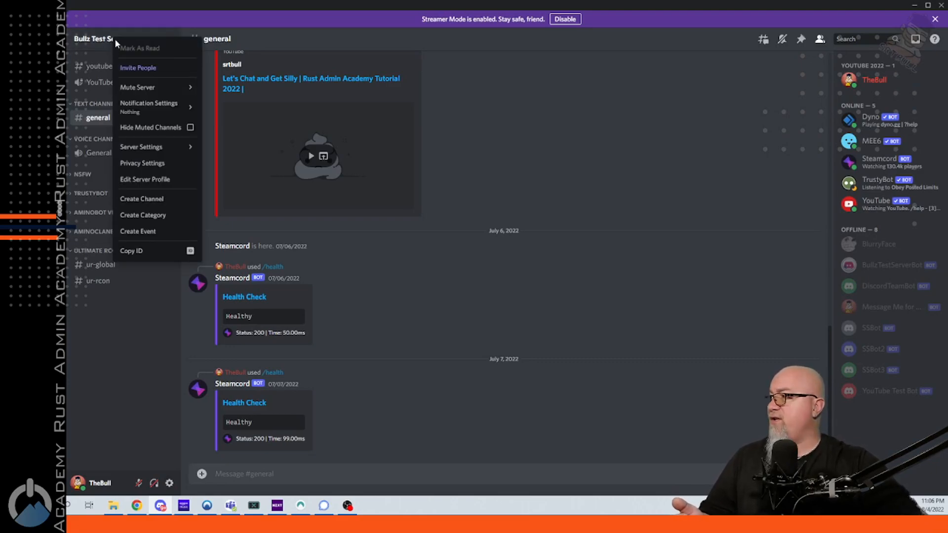
left_click(150, 253)
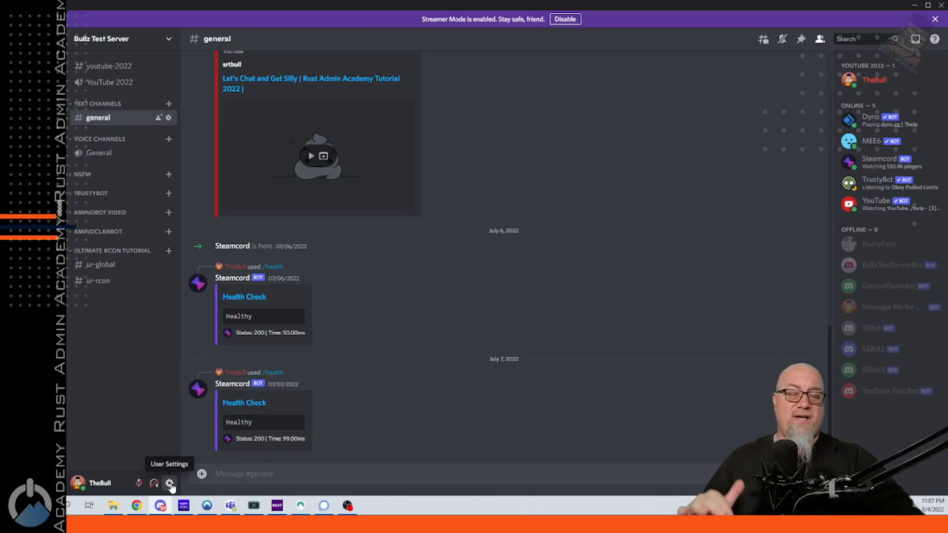
Check the Developer Mode setting in Discord's advanced user settings and copy the Bullz Test Server ID again
left_click(169, 484)
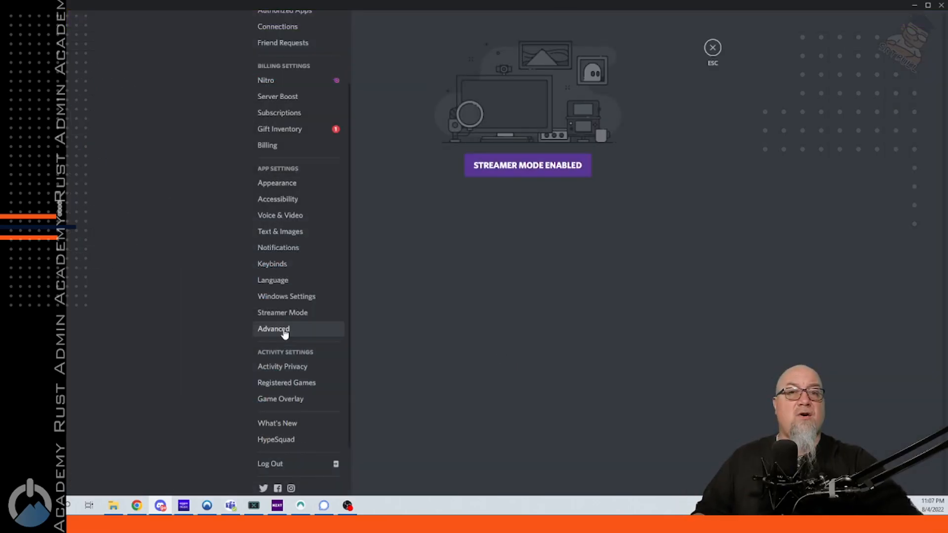
left_click(285, 331)
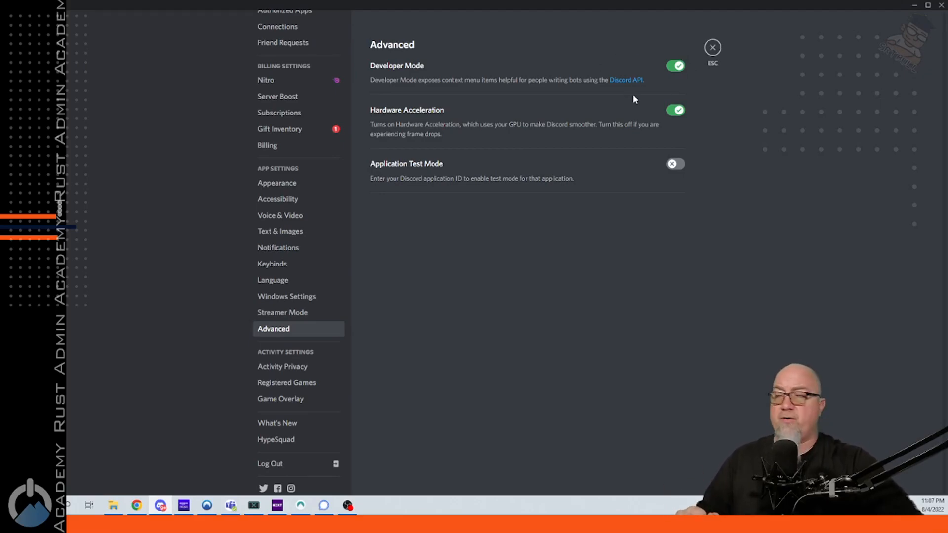
key("Escape")
right_click(113, 44)
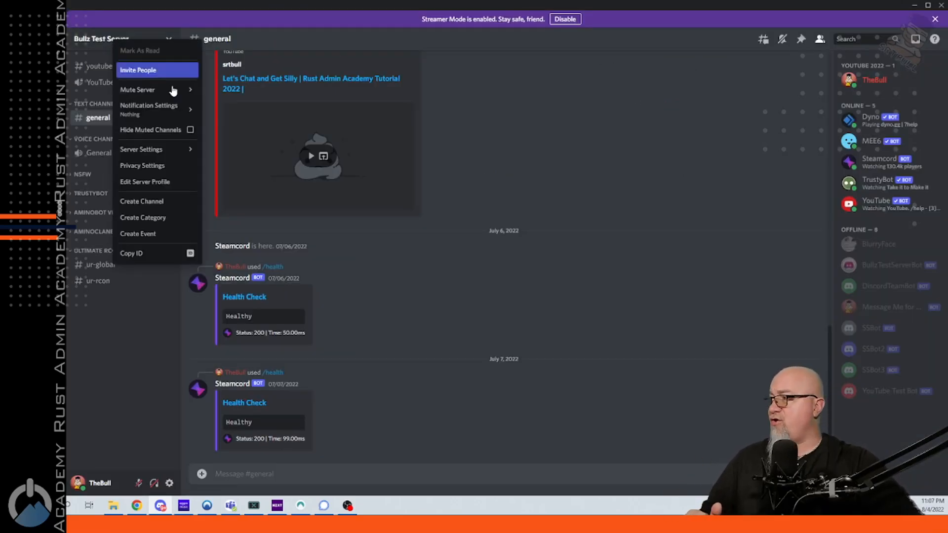
left_click(141, 254)
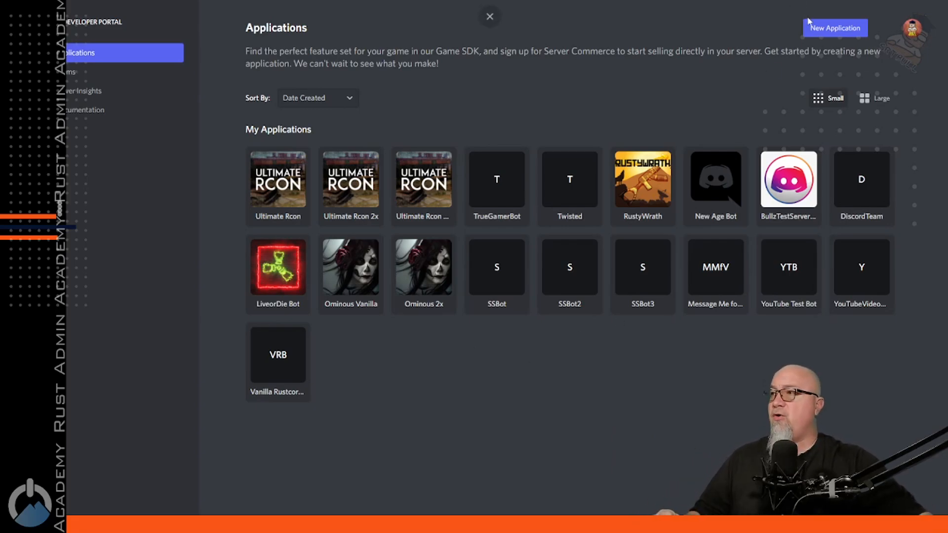
In the Discord Developer Portal, create a new application named "UR Bot Turorial"
left_click(831, 32)
left_click(474, 265)
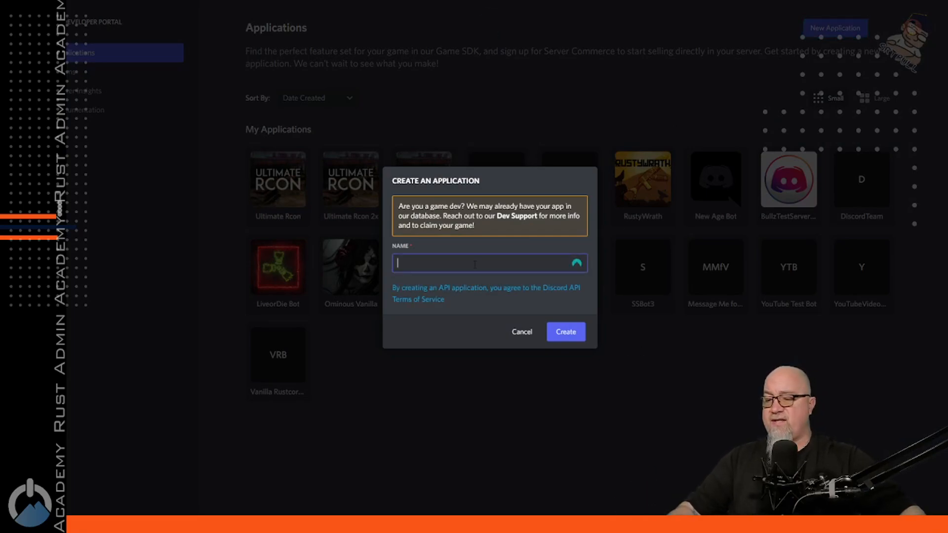
type("UR Bot Turorial")
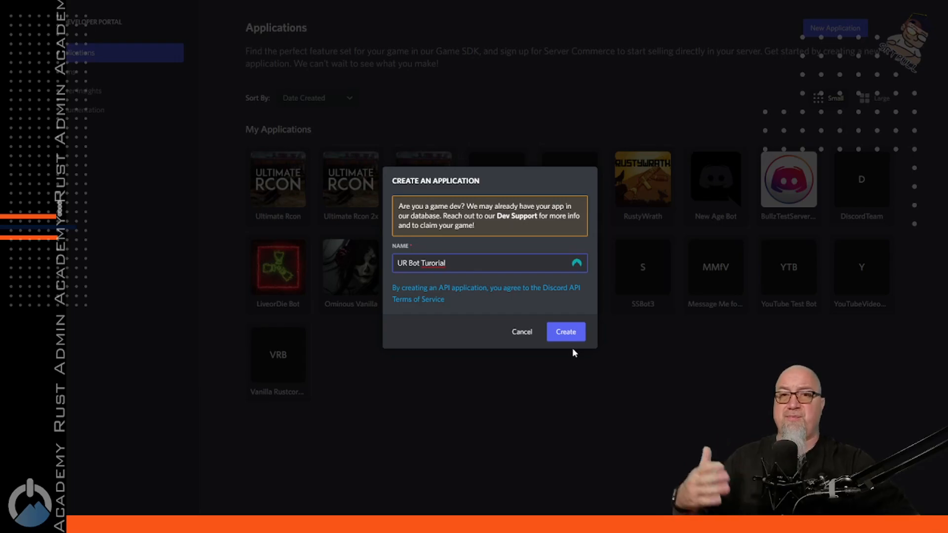
key("Return")
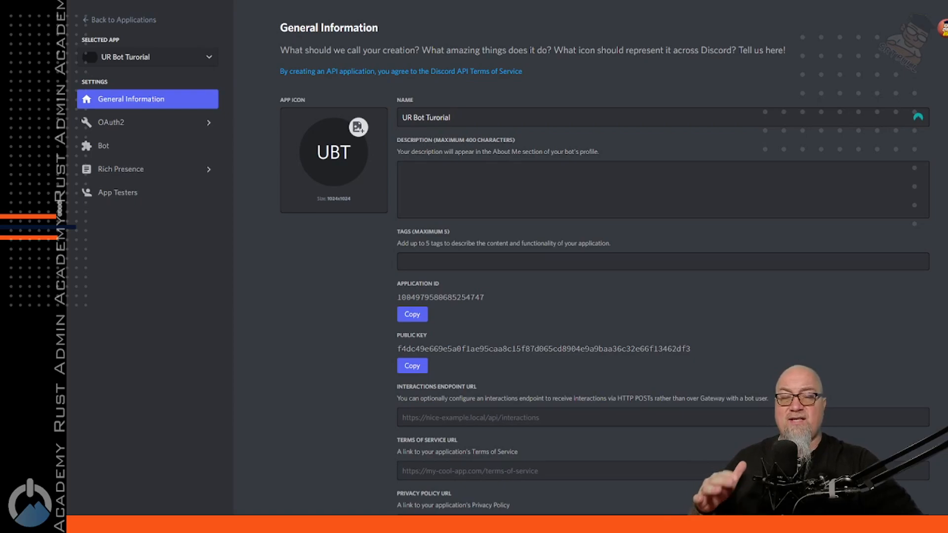
Add a bot user to the UR Bot Turorial application
left_click(104, 146)
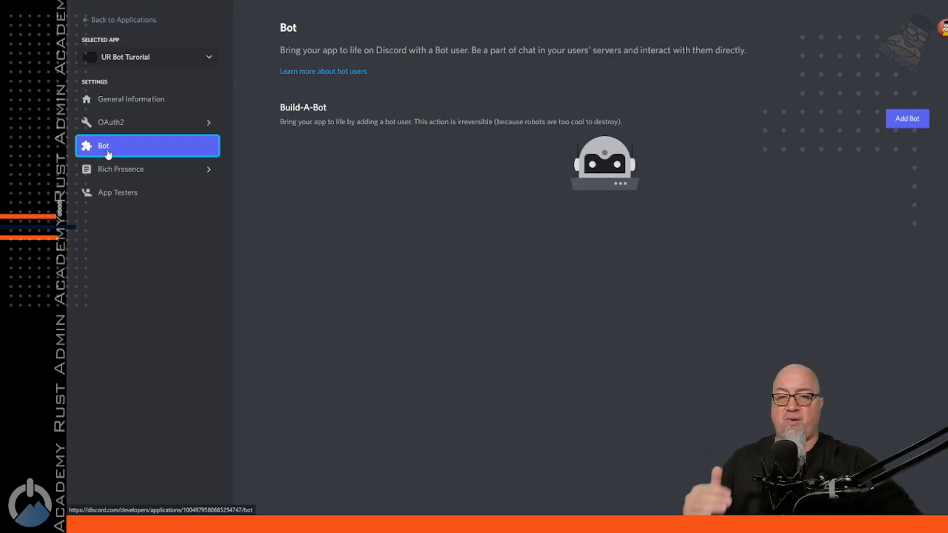
left_click(909, 120)
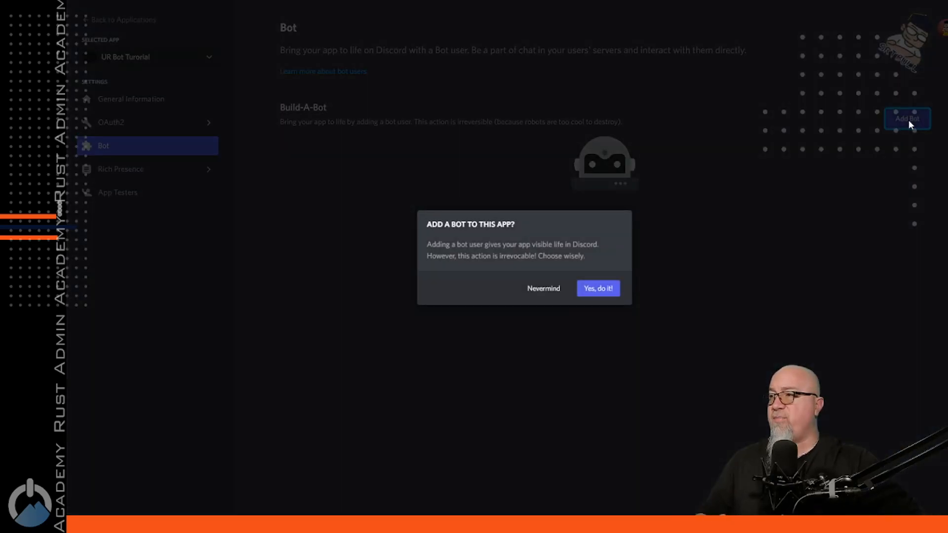
left_click(599, 291)
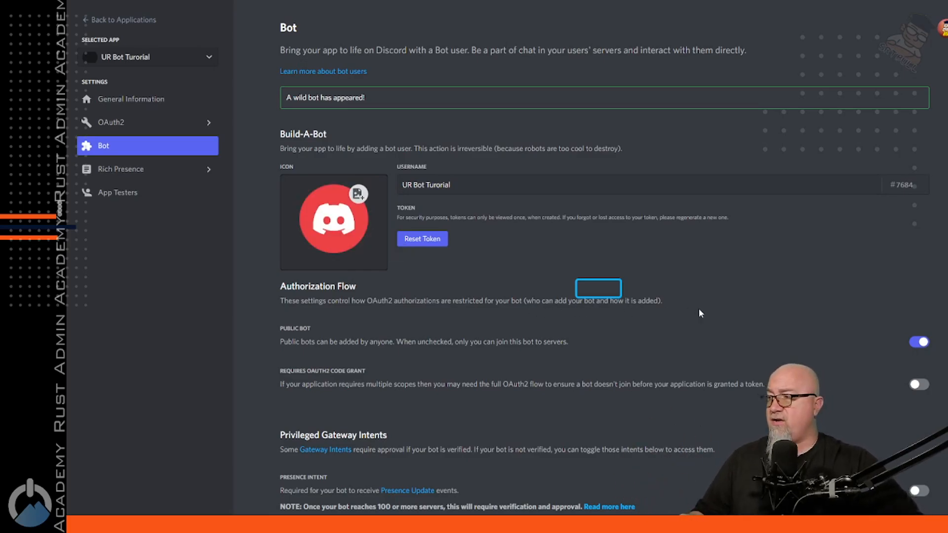
Enable the bot's Presence, Server Members and Message Content intents and save the changes
scroll(706, 308, "down", 6)
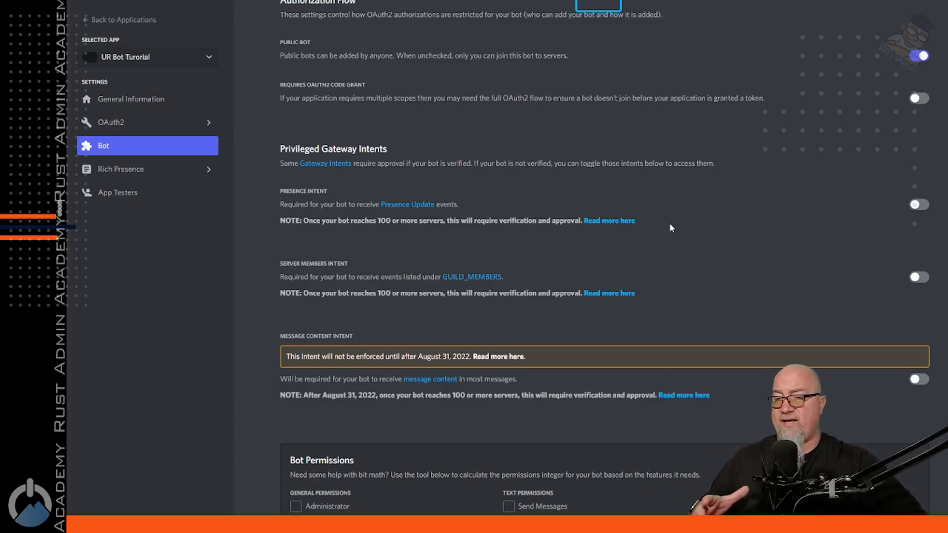
left_click(917, 207)
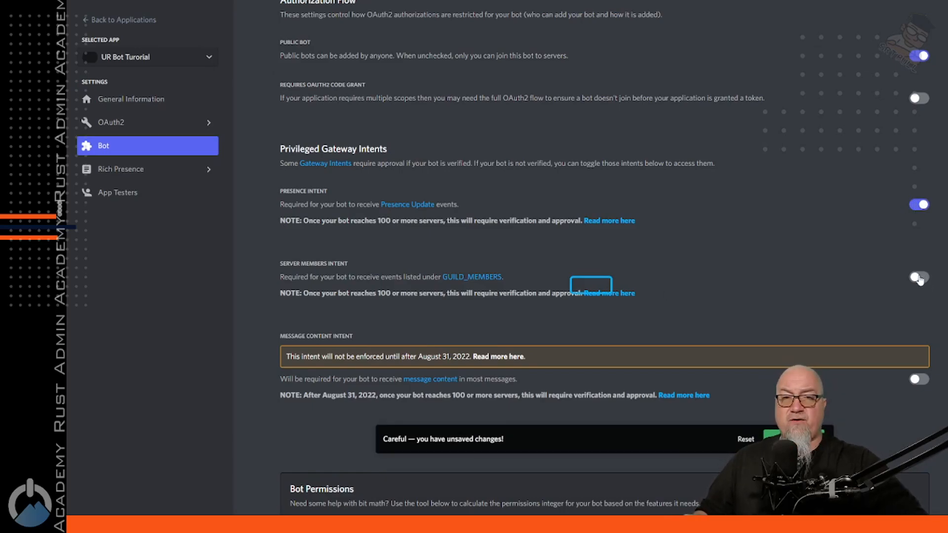
left_click(917, 278)
scroll(889, 247, "down", 4)
scroll(879, 231, "up", 2)
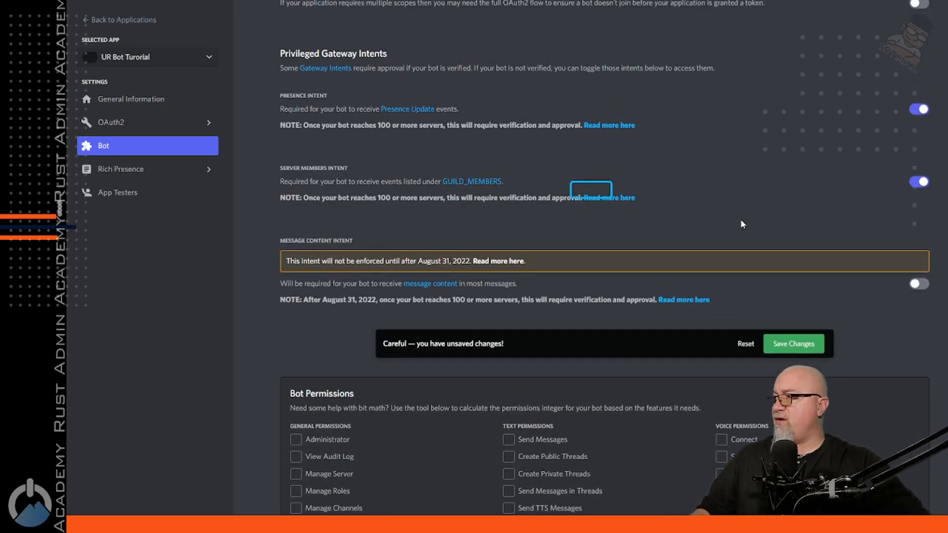
left_click(920, 284)
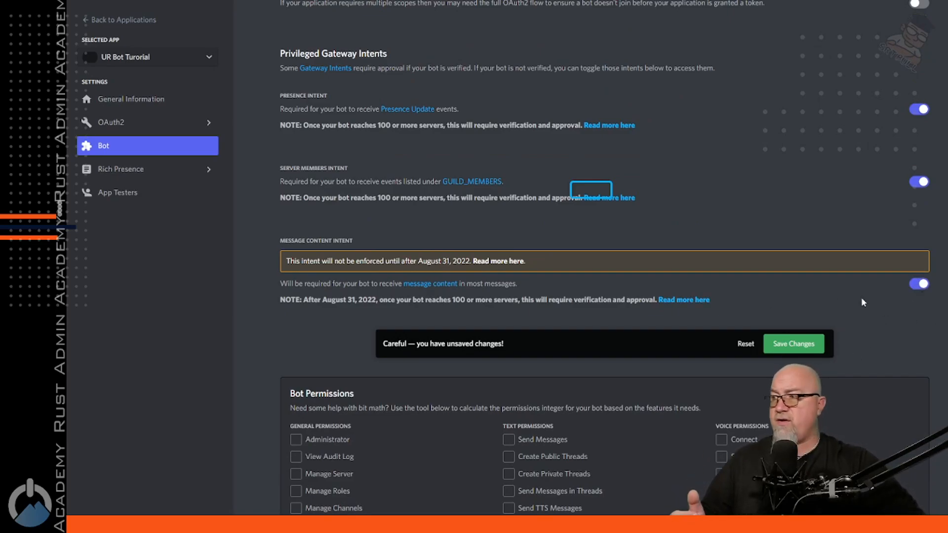
left_click(793, 343)
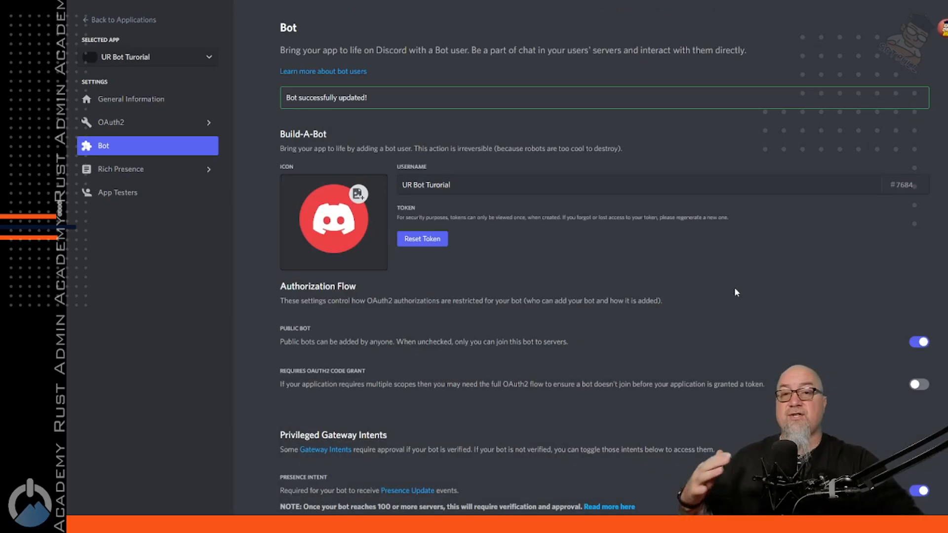
Generate an OAuth2 invite URL with the bot and applications.commands scopes and Administrator permission, and copy it
left_click(122, 124)
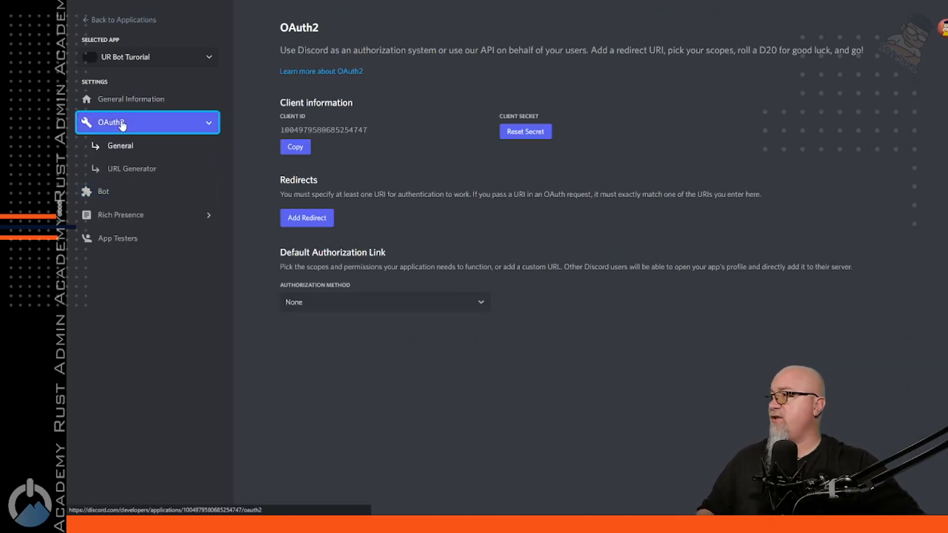
left_click(126, 170)
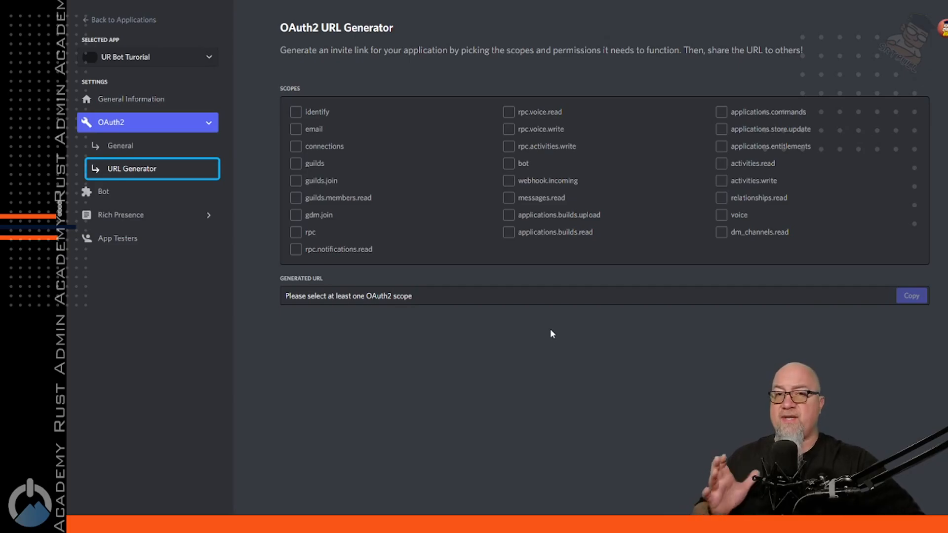
left_click(509, 164)
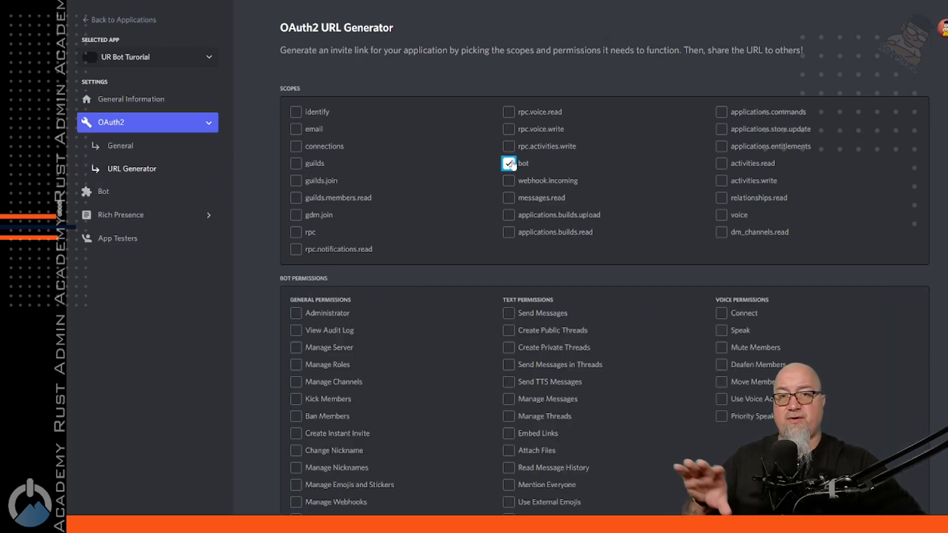
left_click(724, 116)
scroll(299, 203, "down", 2)
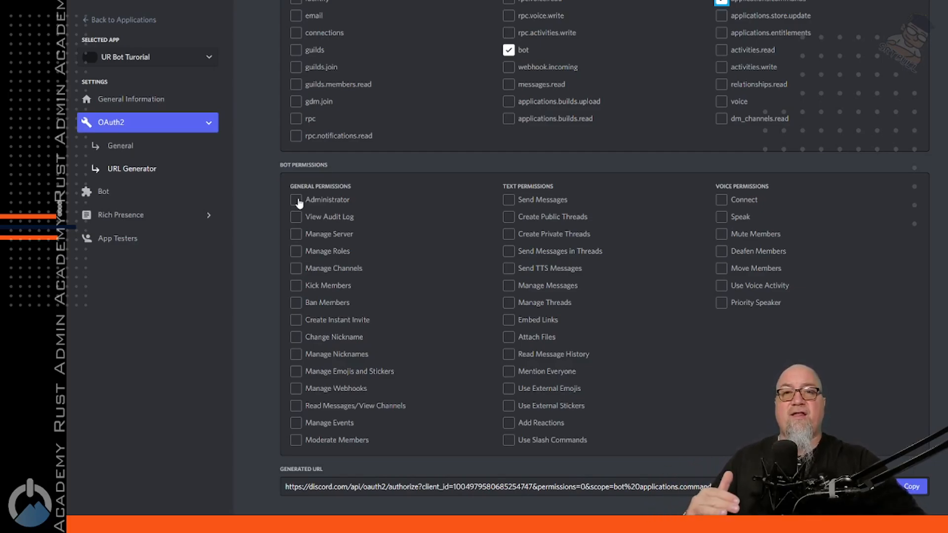
left_click(297, 200)
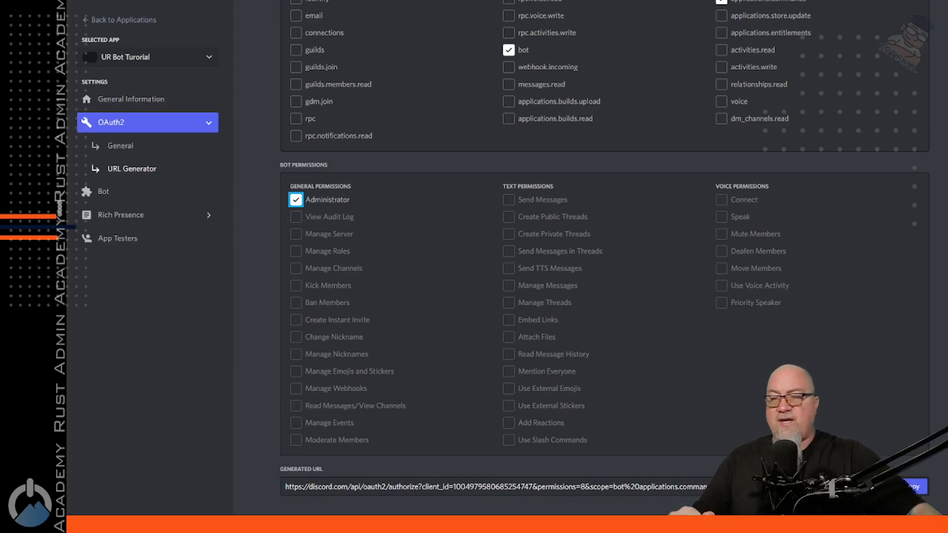
left_click(913, 487)
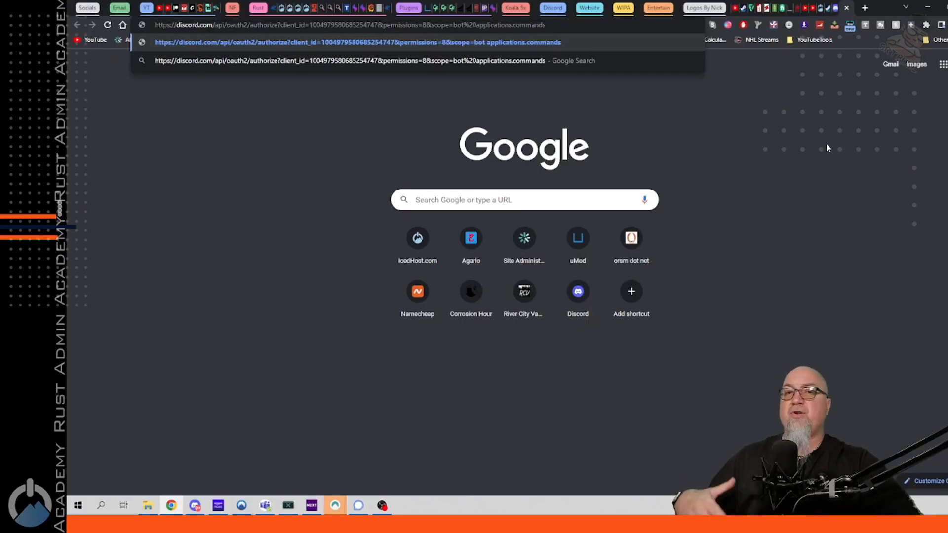
Open the invite URL and authorize UR Bot Turorial on Bullz Test Server with Administrator permission
key("Return")
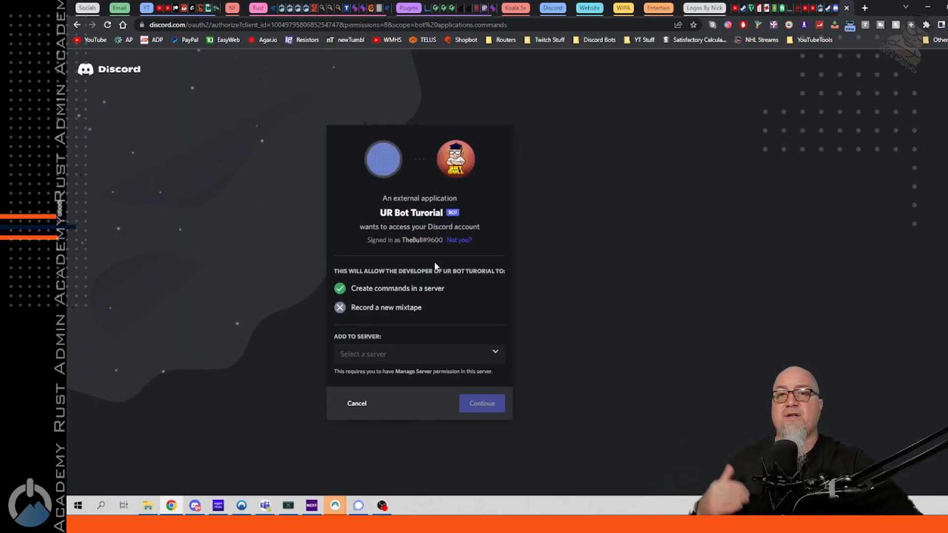
left_click(423, 355)
scroll(441, 377, "down", 2)
scroll(428, 395, "up", 2)
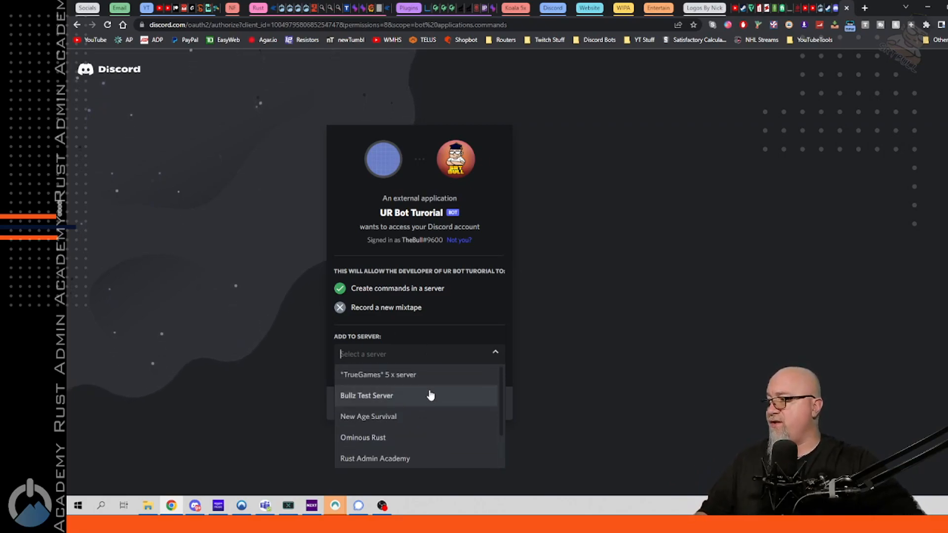
left_click(366, 397)
left_click(481, 403)
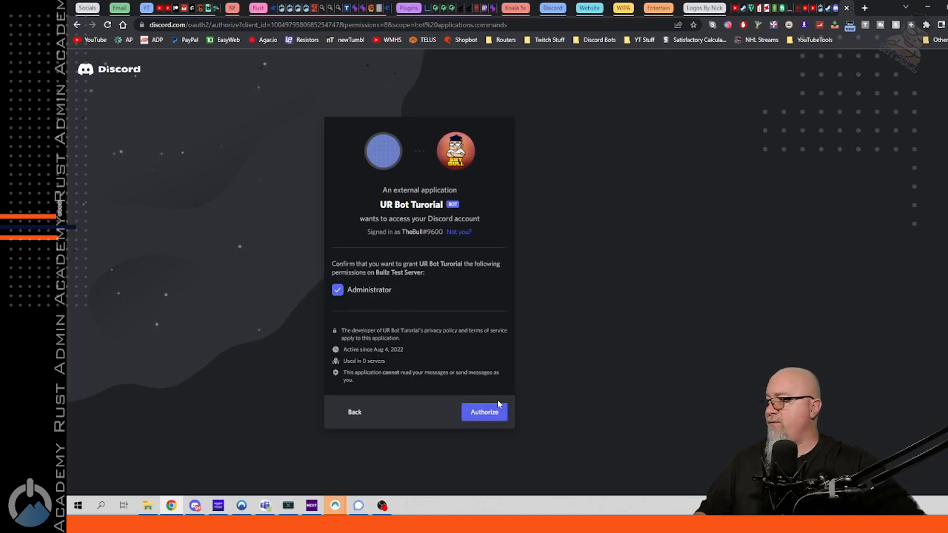
left_click(494, 411)
left_click(408, 347)
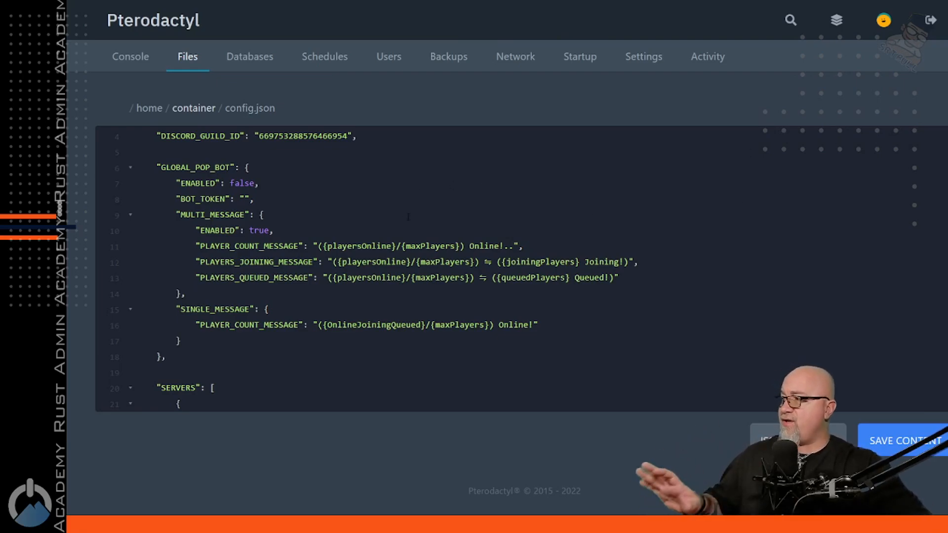
Reset the UR Bot Turorial token in the Discord Developer Portal and paste it into GLOBAL_POP_BOT's BOT_TOKEN in config.json
left_click_drag(172, 167, 245, 168)
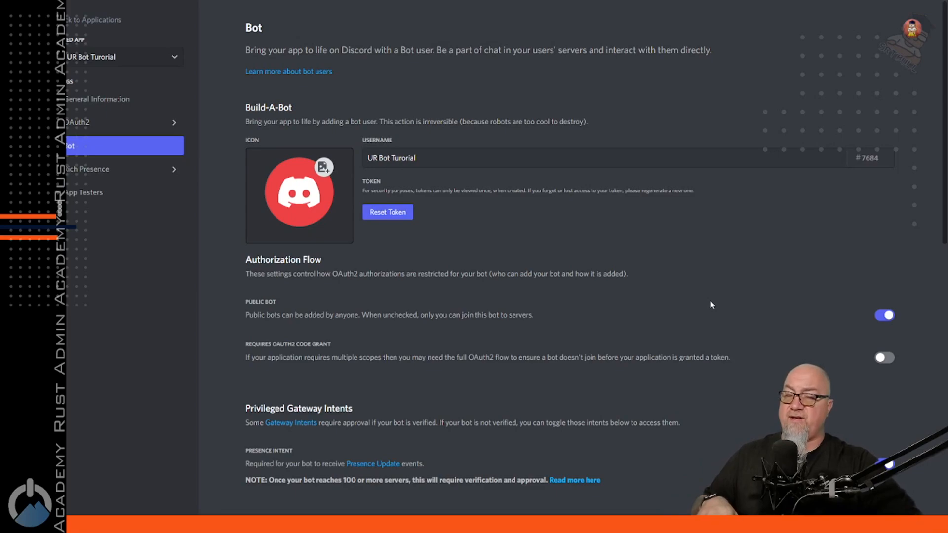
left_click(395, 214)
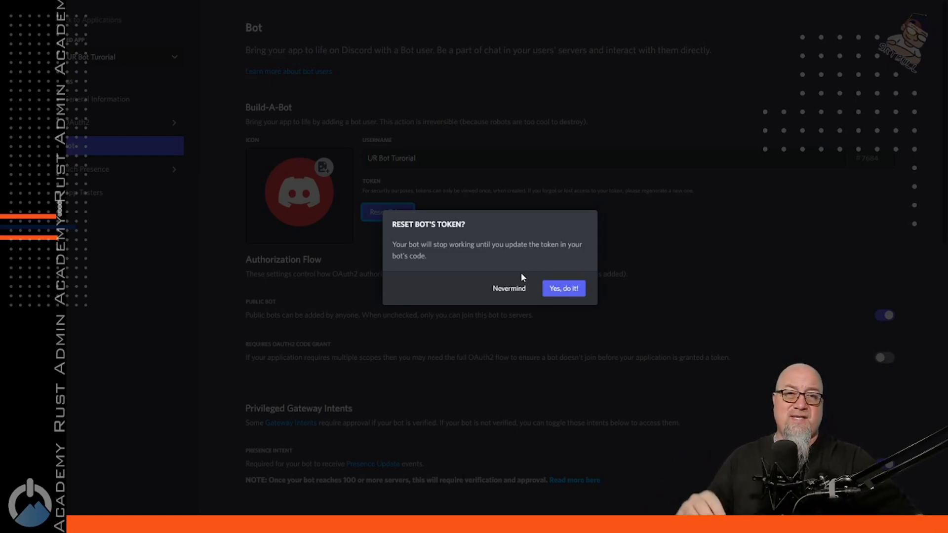
key("Return")
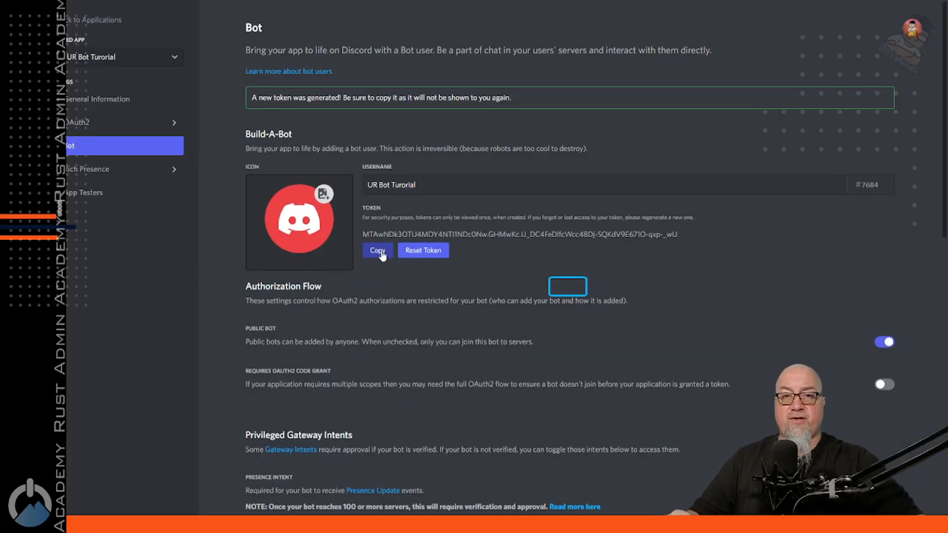
left_click(377, 250)
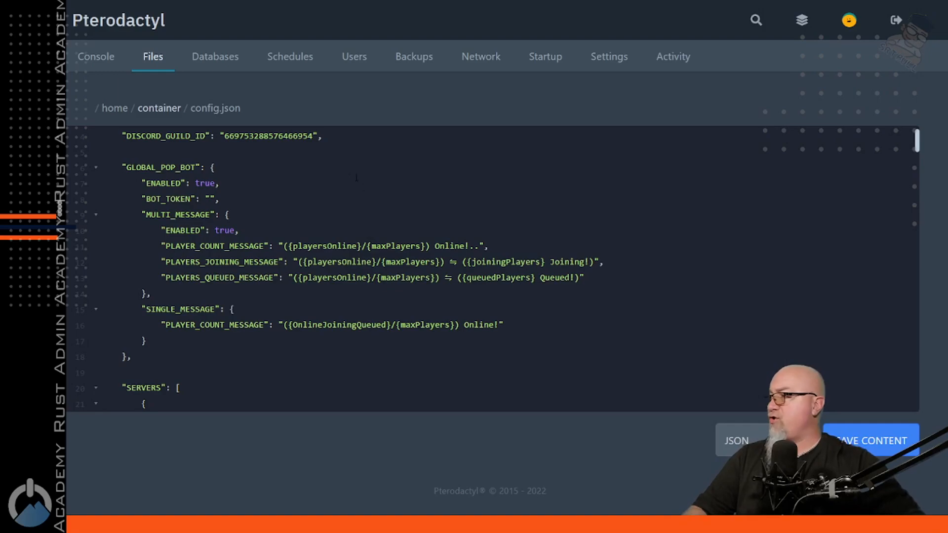
key("ctrl+v")
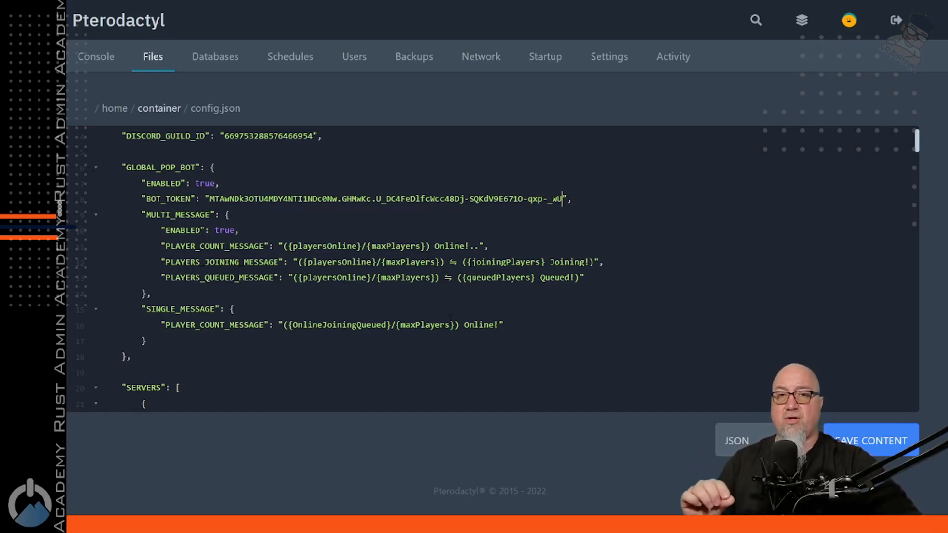
Examine the MULTI_MESSAGE and SINGLE_MESSAGE player count settings of GLOBAL_POP_BOT
left_click_drag(142, 214, 342, 278)
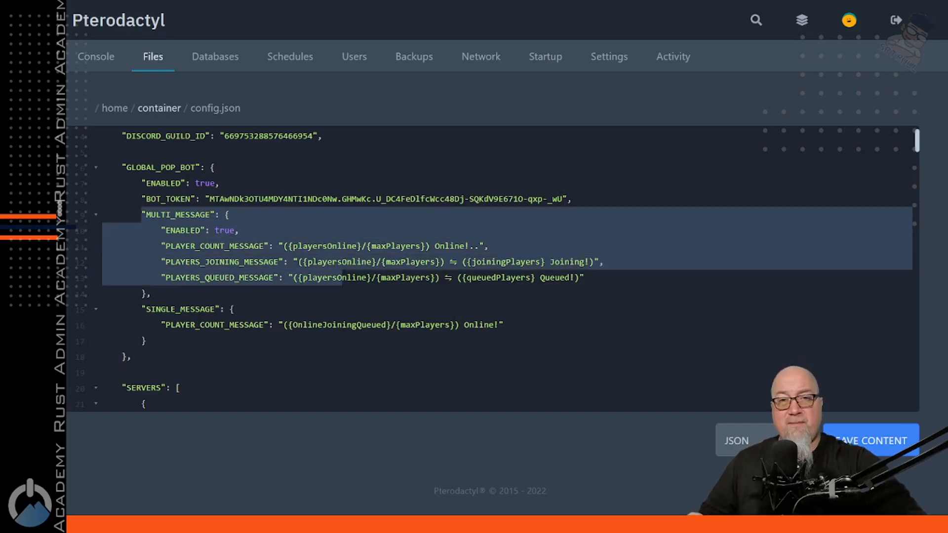
left_click_drag(141, 309, 344, 337)
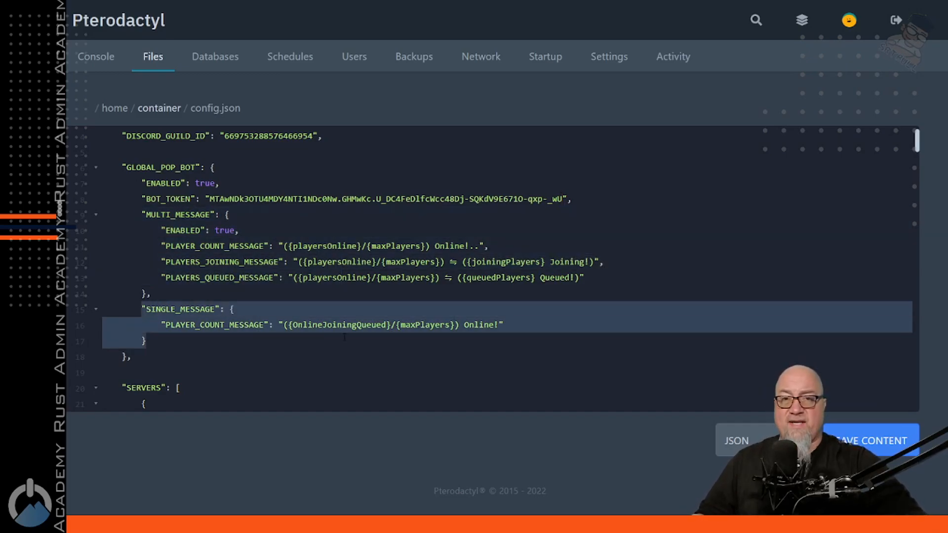
left_click(180, 231)
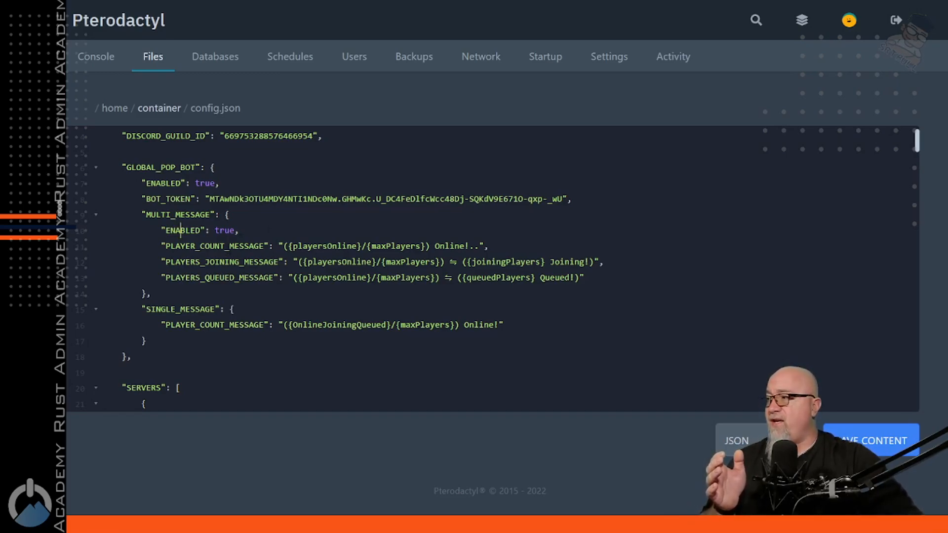
left_click_drag(215, 246, 477, 277)
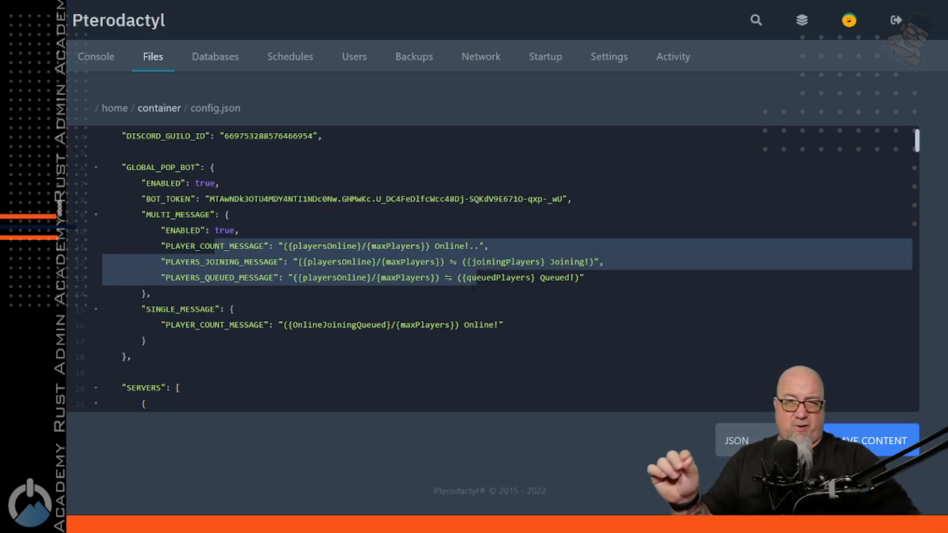
double_click(225, 231)
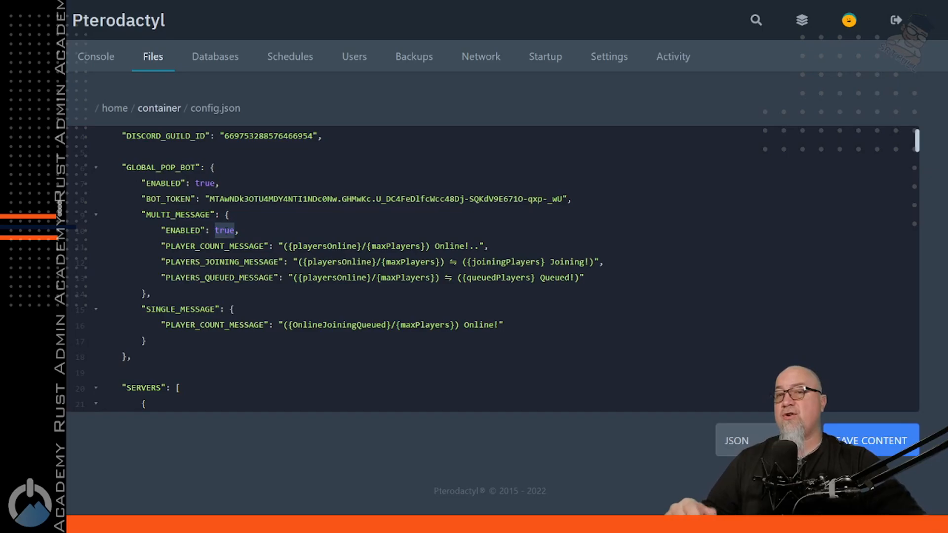
left_click_drag(157, 325, 504, 325)
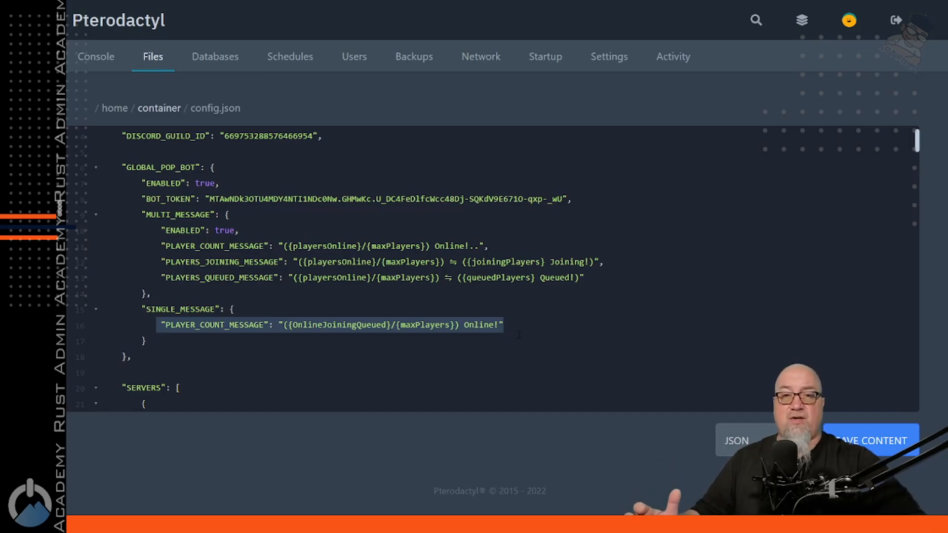
left_click(465, 296)
Fill in the SERVERS entry with RCON_IP 64.40.8.66 from the IcedHost console, RCON_PORT 30002 and the RCON password
scroll(466, 295, "down", 3)
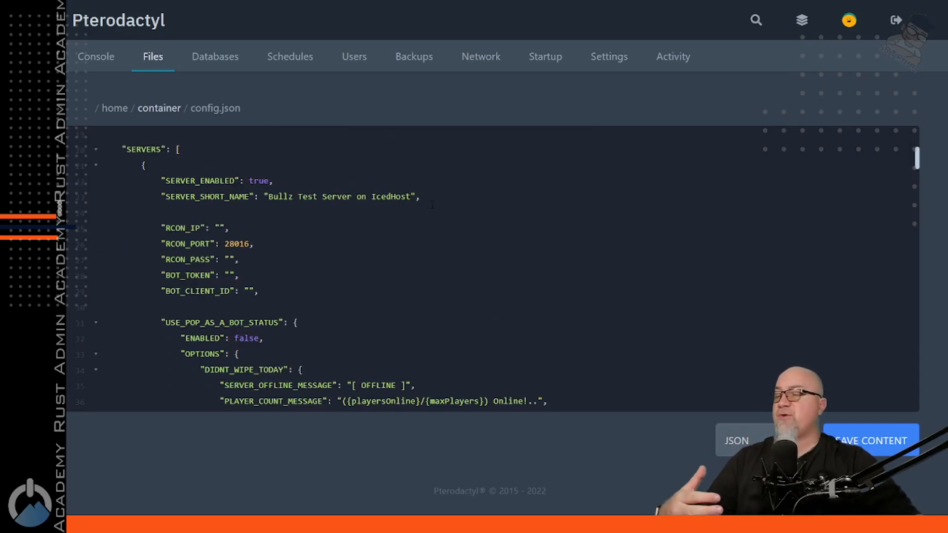
left_click_drag(421, 196, 241, 196)
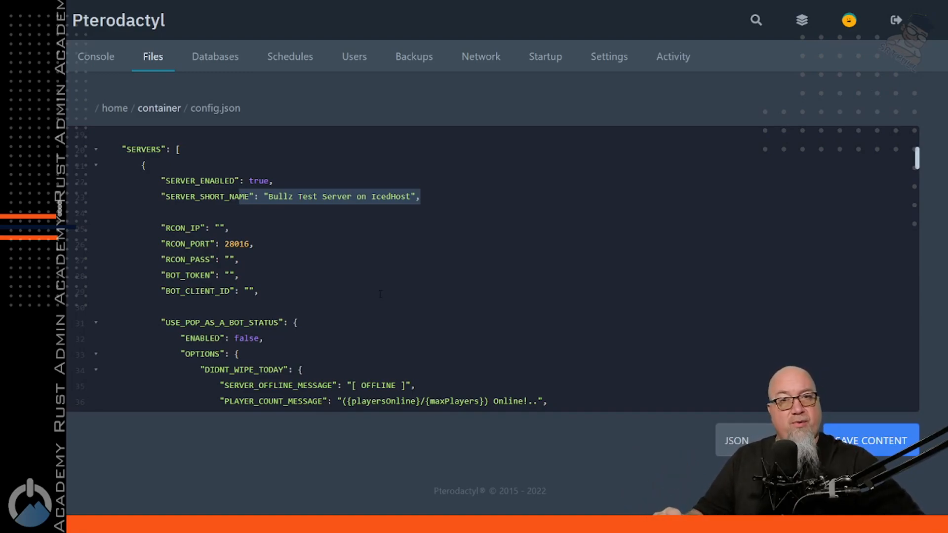
left_click_drag(161, 227, 269, 285)
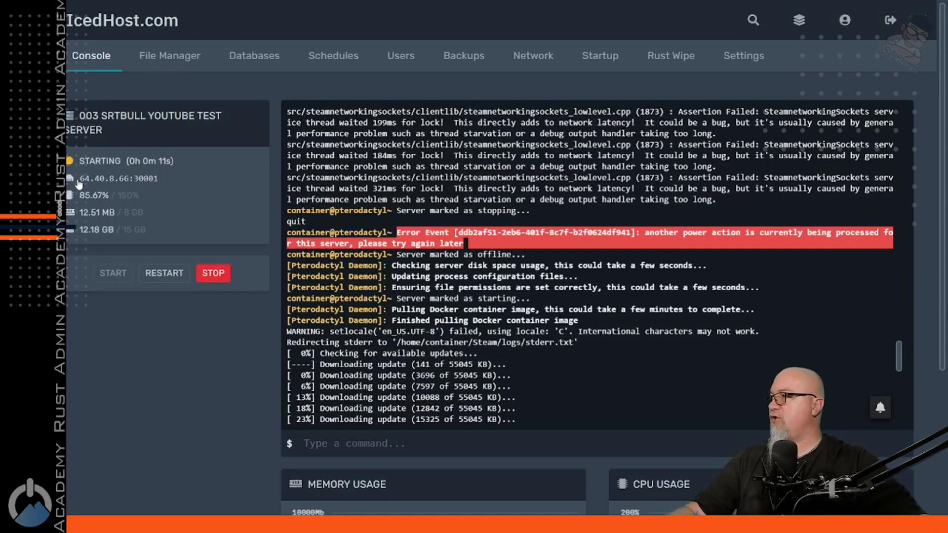
left_click_drag(79, 179, 131, 186)
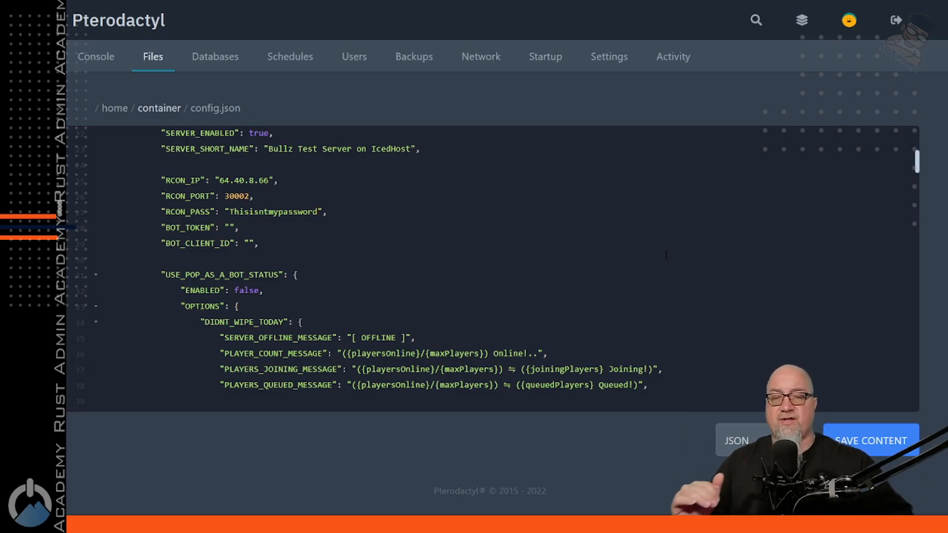
Copy the UR Server Bot's token and application ID into the server entry's BOT_TOKEN and BOT_CLIENT_ID
key("ctrl+v")
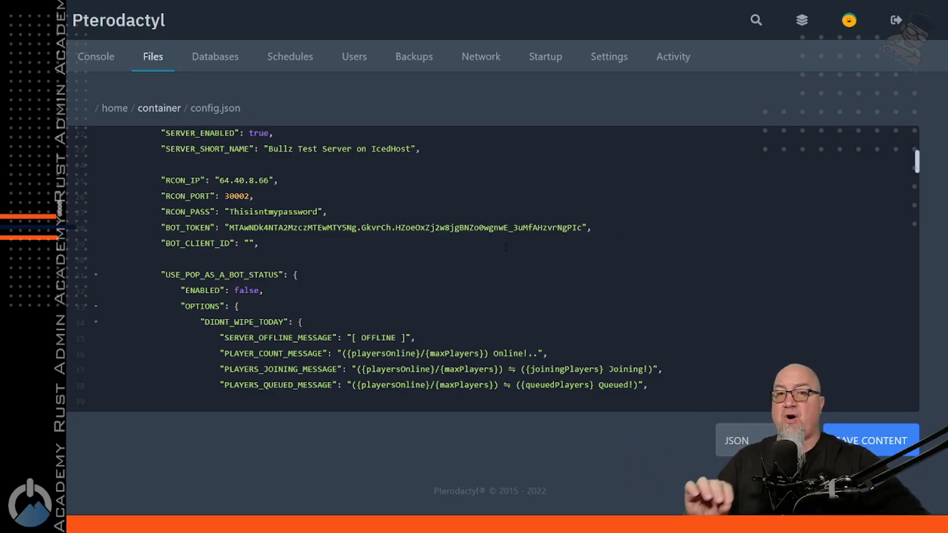
key("ctrl+Tab")
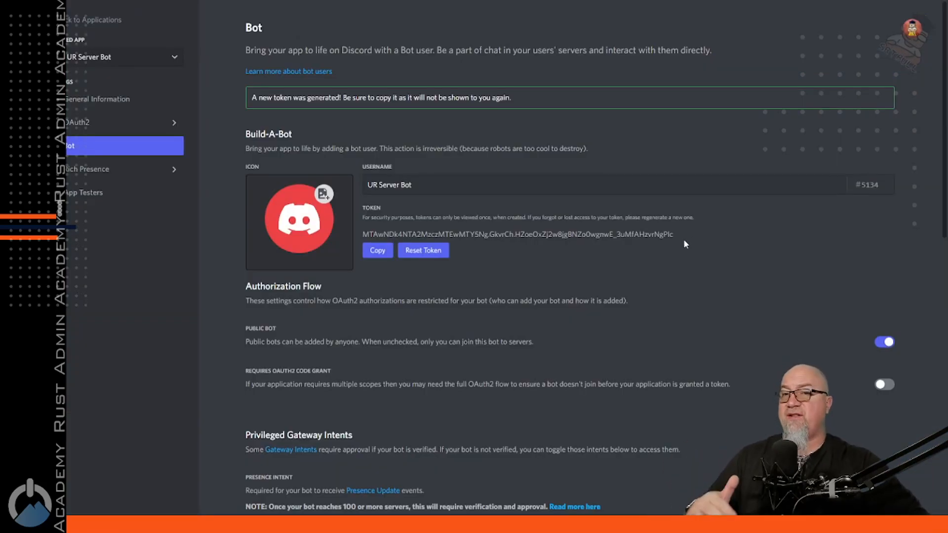
left_click(90, 100)
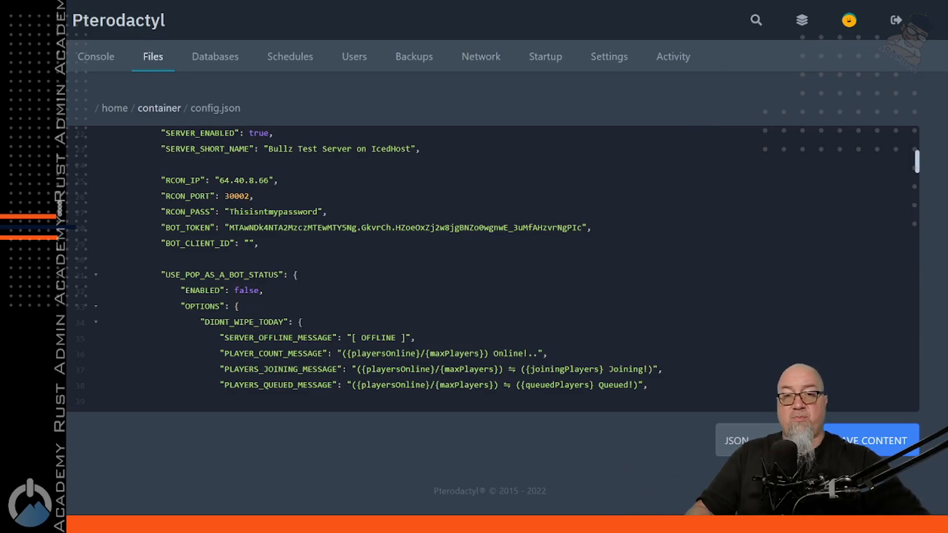
key("ctrl+v")
Set ENABLED to true under USE_POP_AS_A_BOT_STATUS and check its offline message
scroll(563, 364, "down", 2)
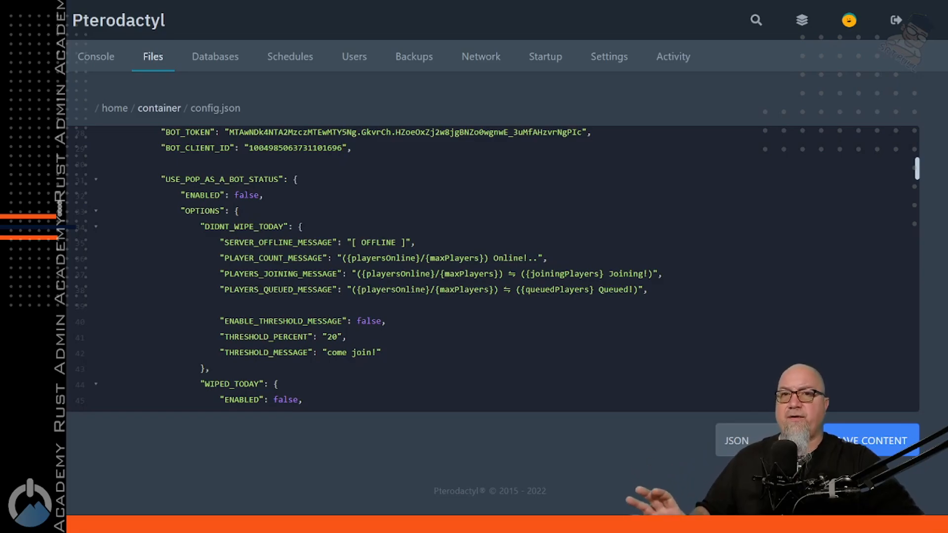
double_click(247, 195)
type("true")
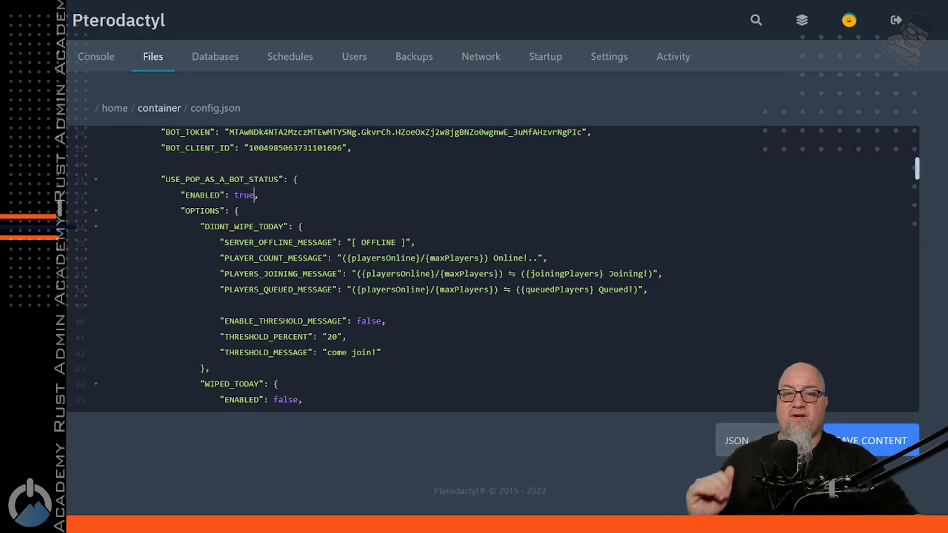
left_click(387, 242)
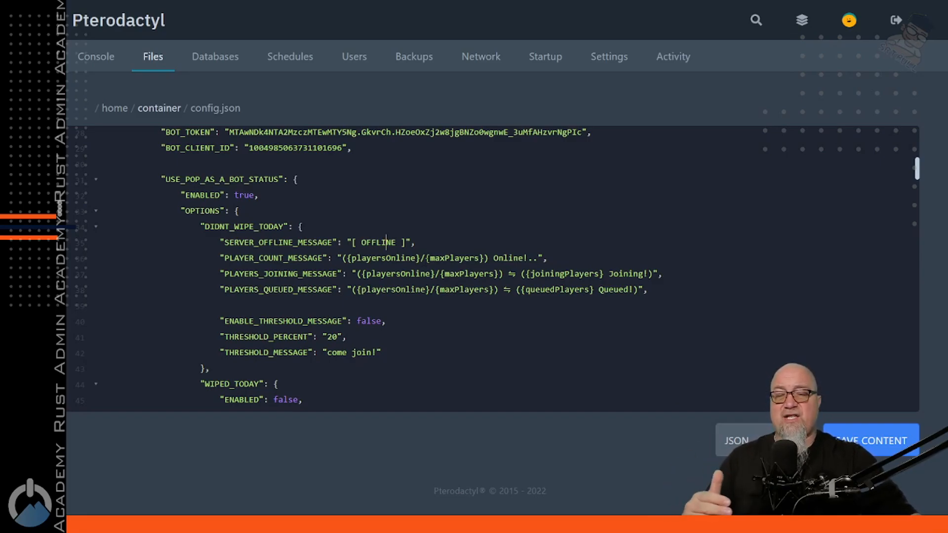
Set ENABLED to true under WIPED_TODAY and review its maximum hours since last wipe and status messages
scroll(487, 283, "down", 4)
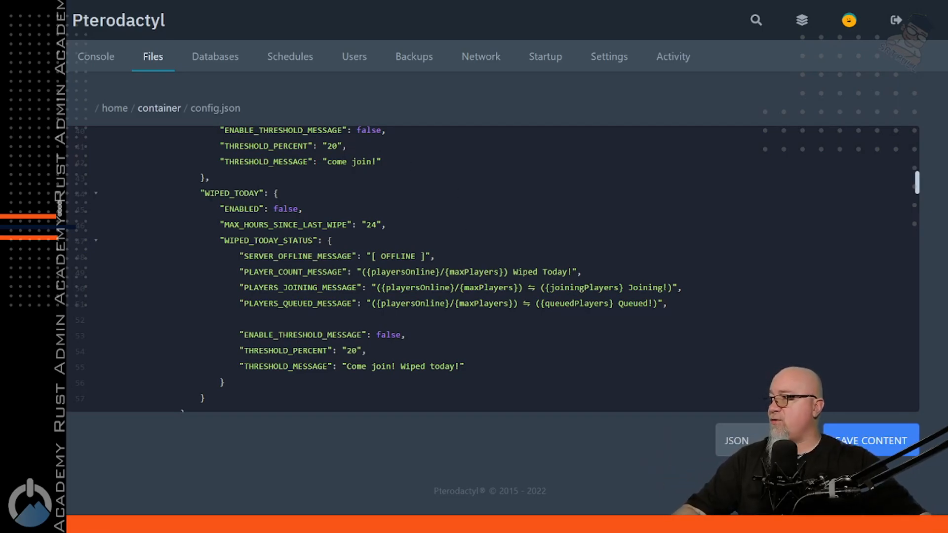
left_click_drag(200, 193, 268, 193)
double_click(285, 209)
type("true")
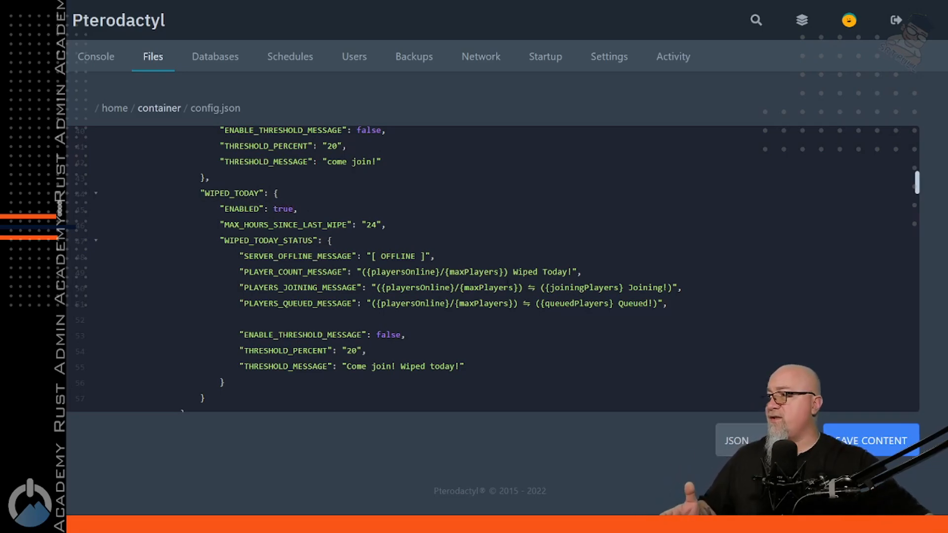
double_click(371, 224)
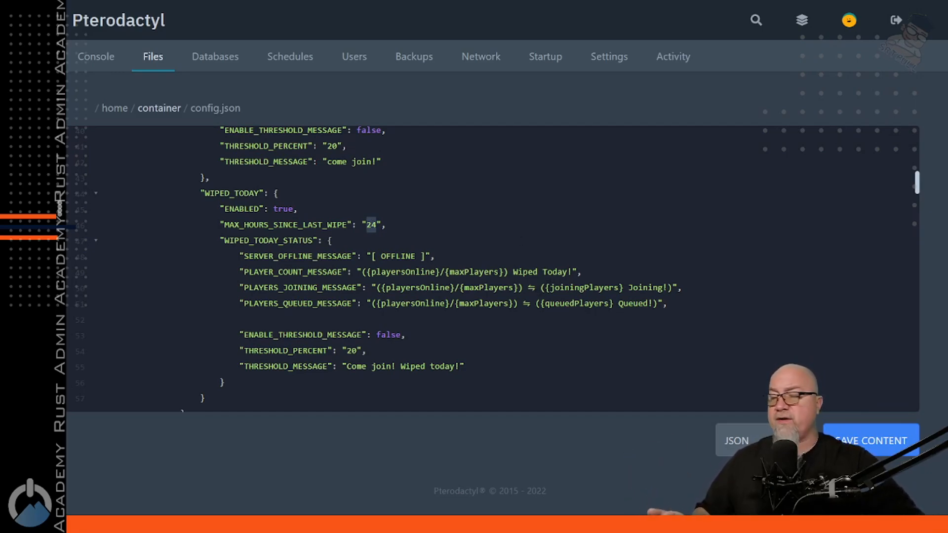
left_click_drag(240, 256, 697, 306)
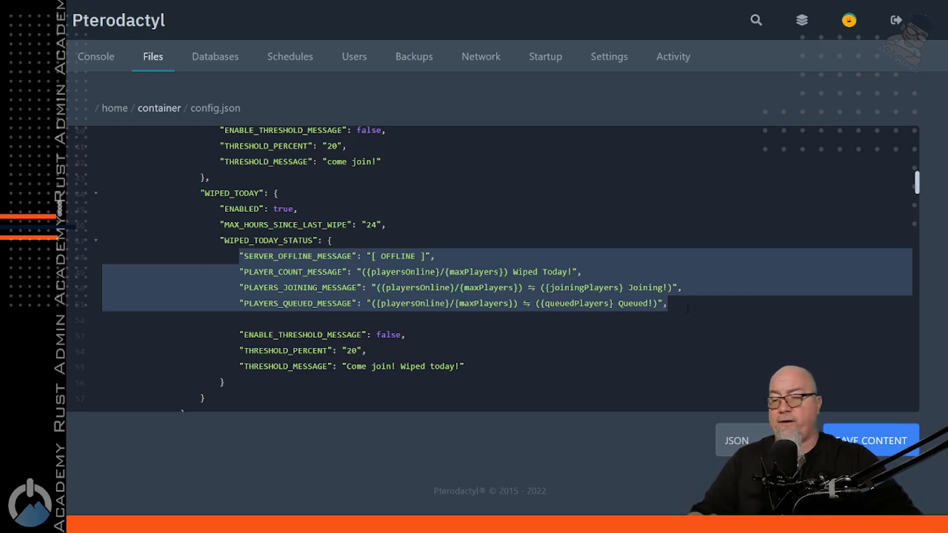
left_click(688, 309)
Set ENABLED to true under DYNAMIC_MAXPLAYERS_CHANGER
scroll(687, 309, "down", 5)
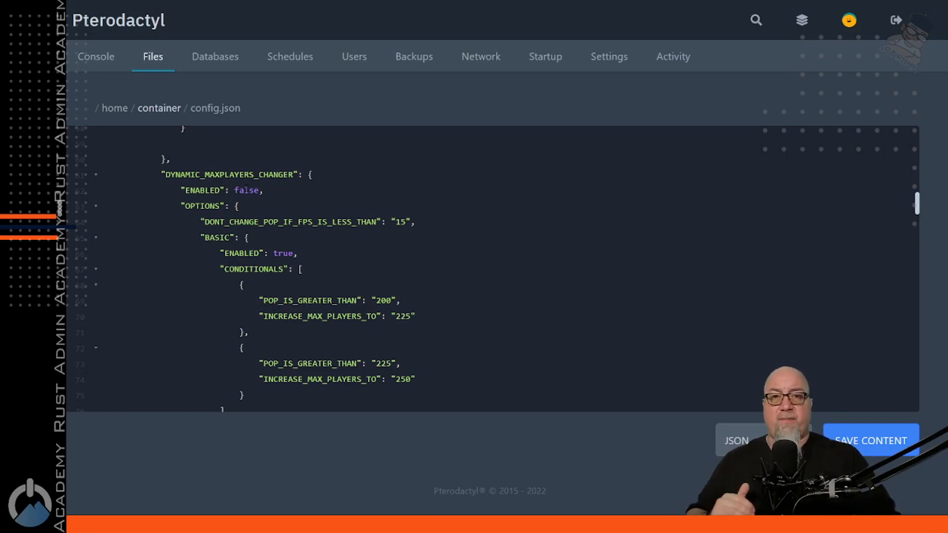
double_click(247, 190)
type("true")
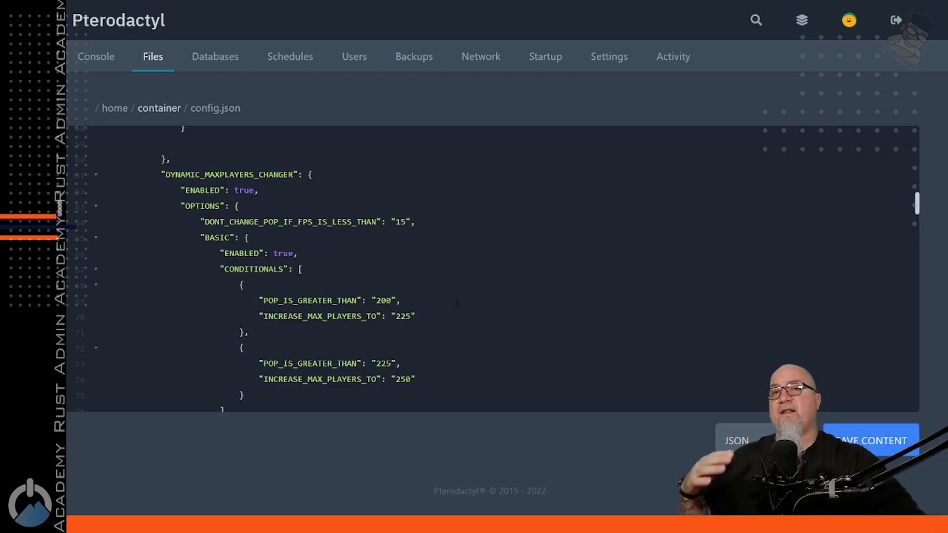
Examine the population thresholds and max player increases in the BASIC conditionals of DYNAMIC_MAXPLAYERS_CHANGER
scroll(381, 241, "down", 1)
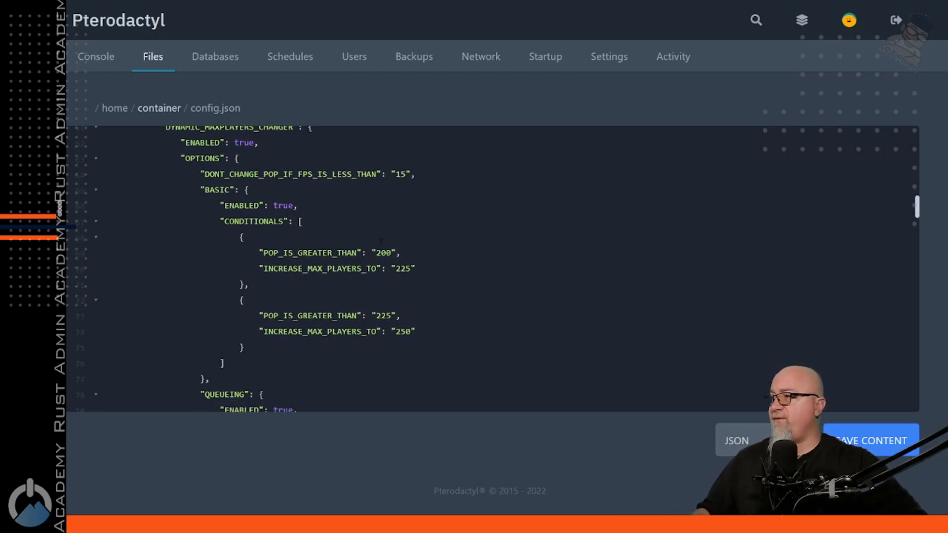
double_click(384, 253)
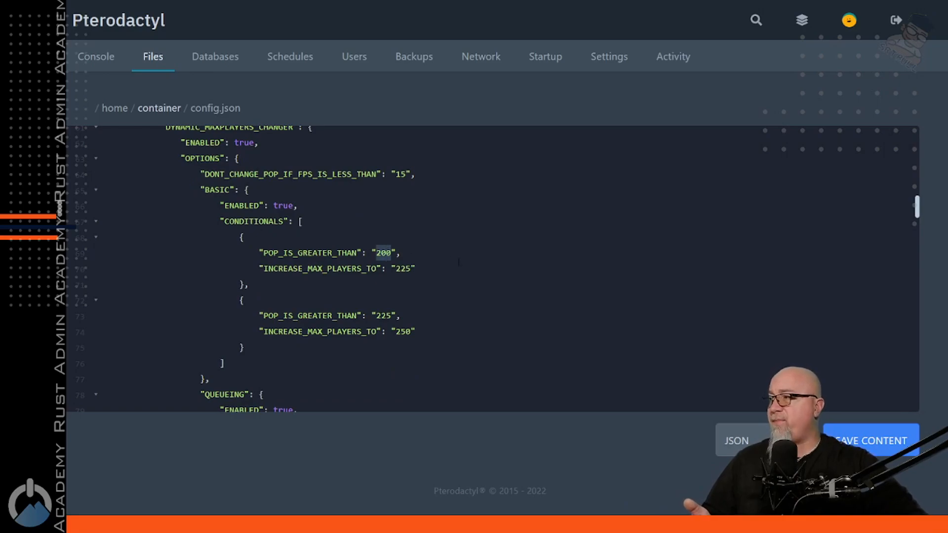
double_click(403, 269)
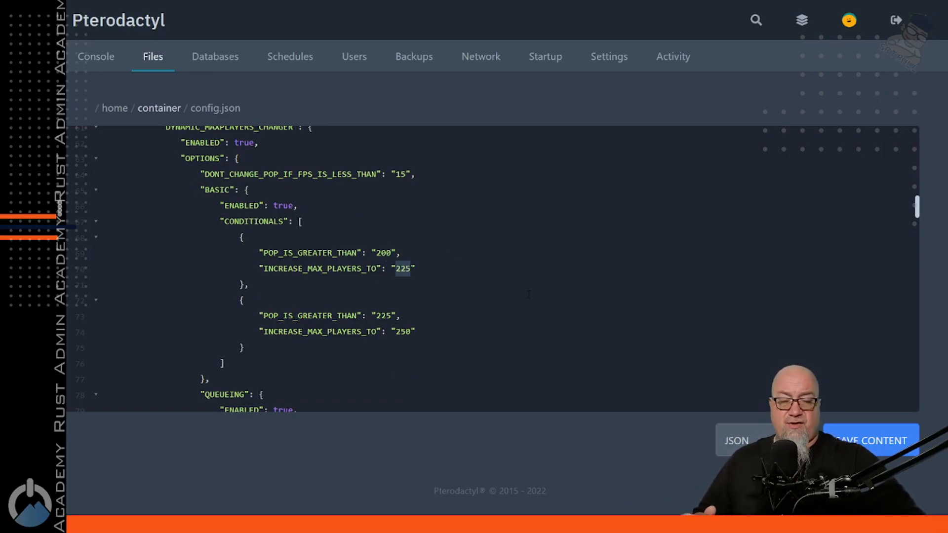
left_click_drag(532, 294, 468, 342)
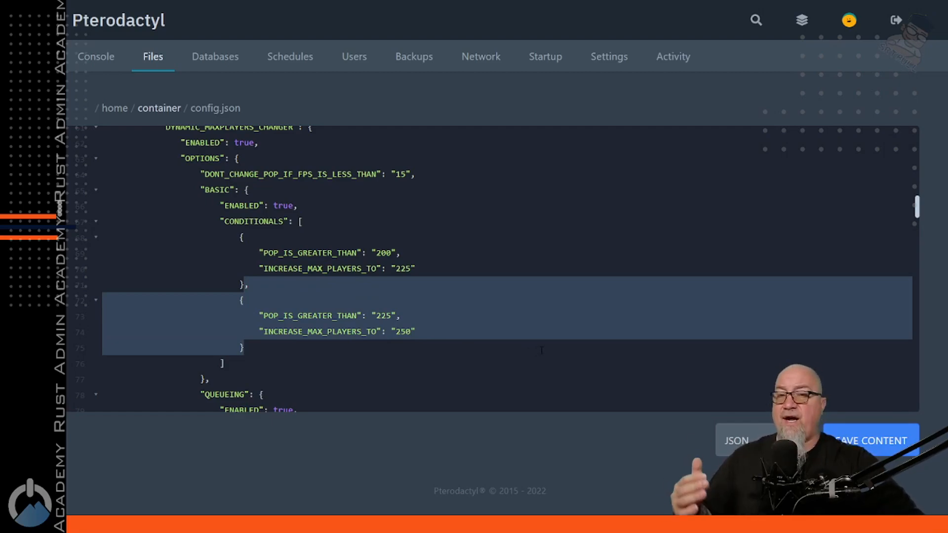
Examine the queue count and population thresholds under QUEUEING in DYNAMIC_MAXPLAYERS_CHANGER and compare them with the BASIC conditionals
left_click_drag(540, 351, 245, 285)
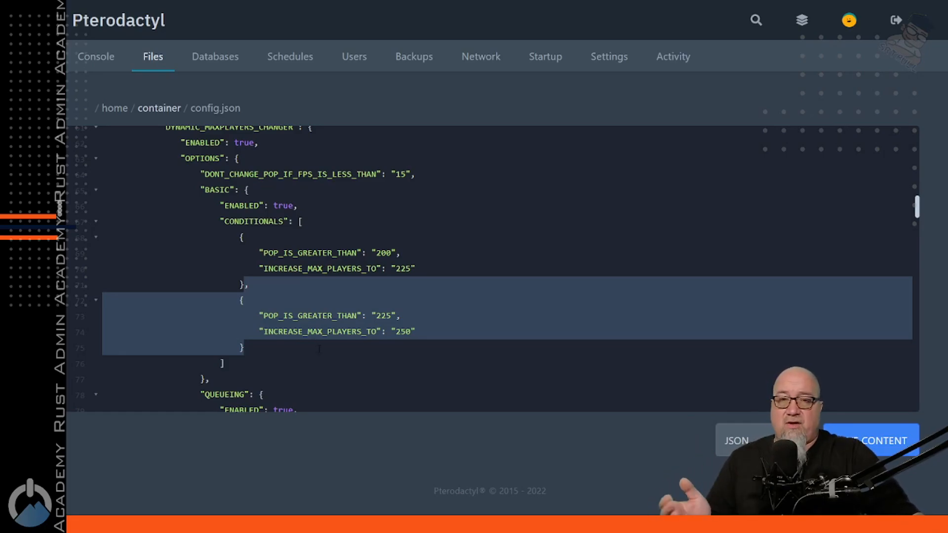
scroll(328, 350, "down", 5)
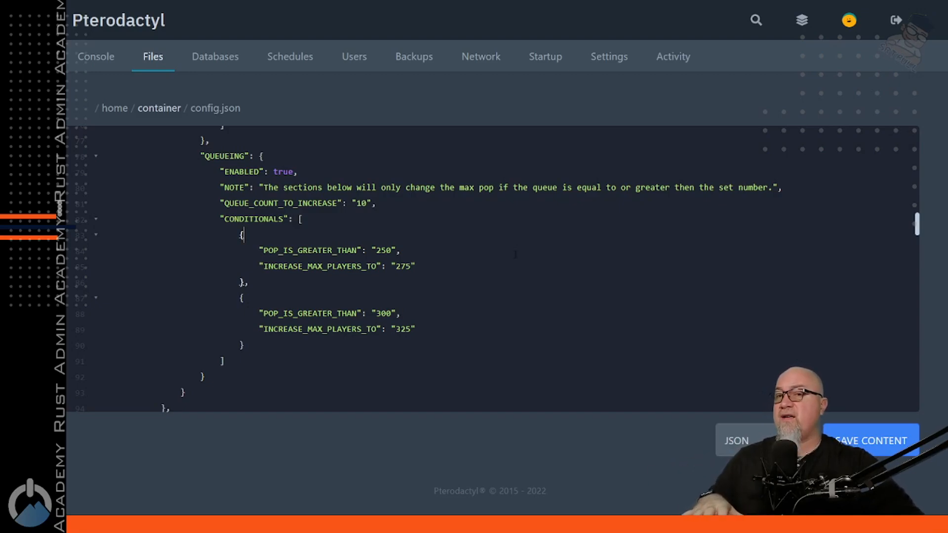
double_click(363, 204)
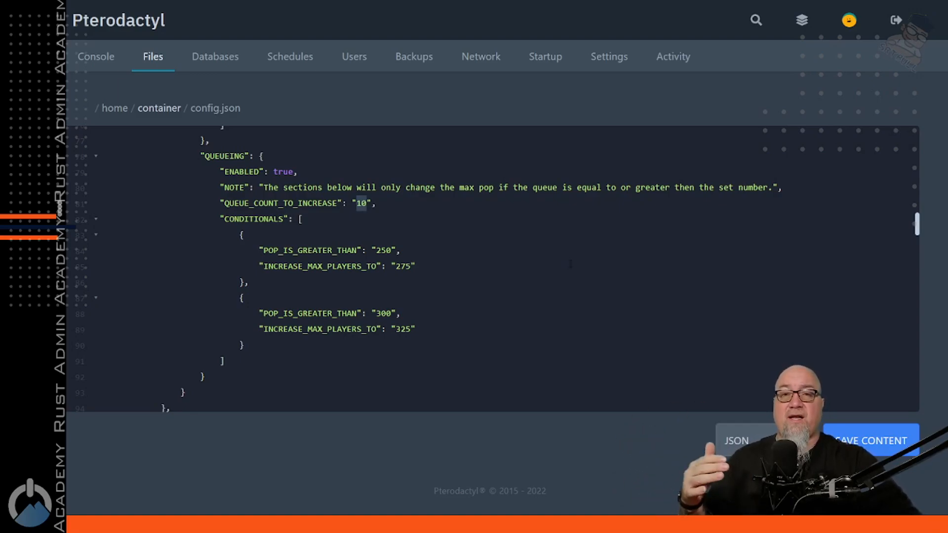
left_click(248, 282)
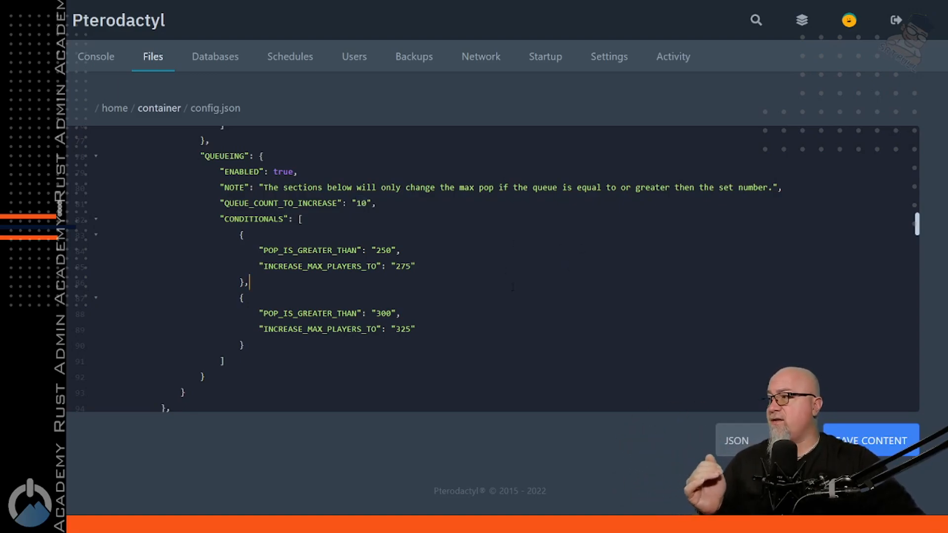
double_click(384, 251)
double_click(403, 267)
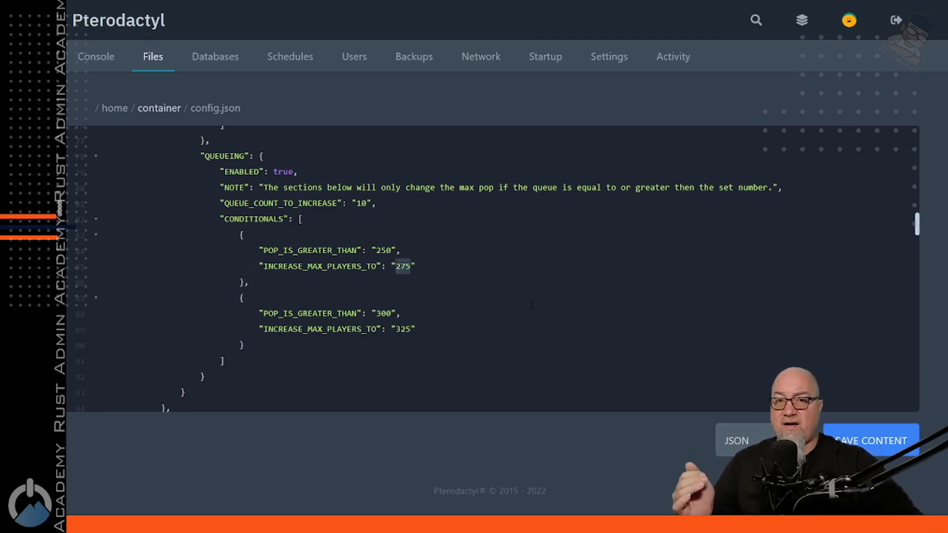
double_click(384, 314)
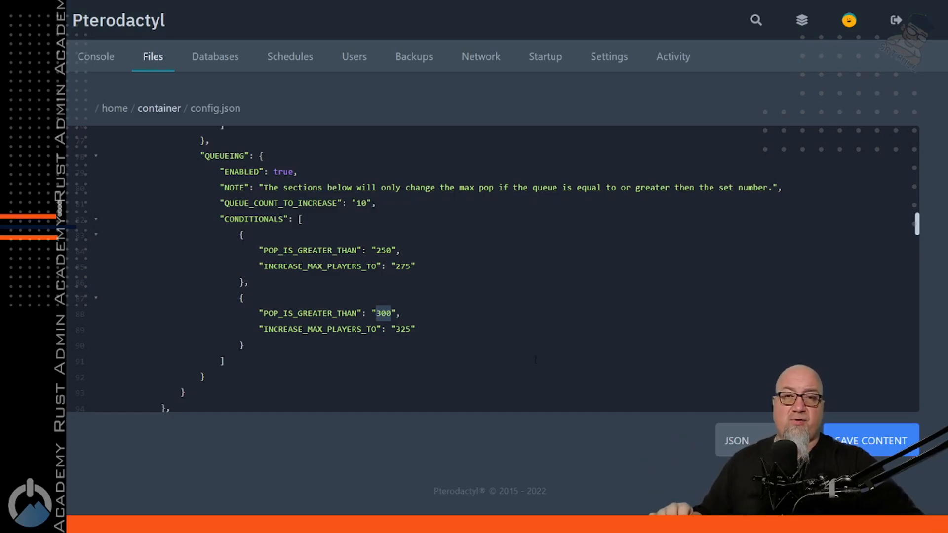
scroll(594, 362, "up", 1)
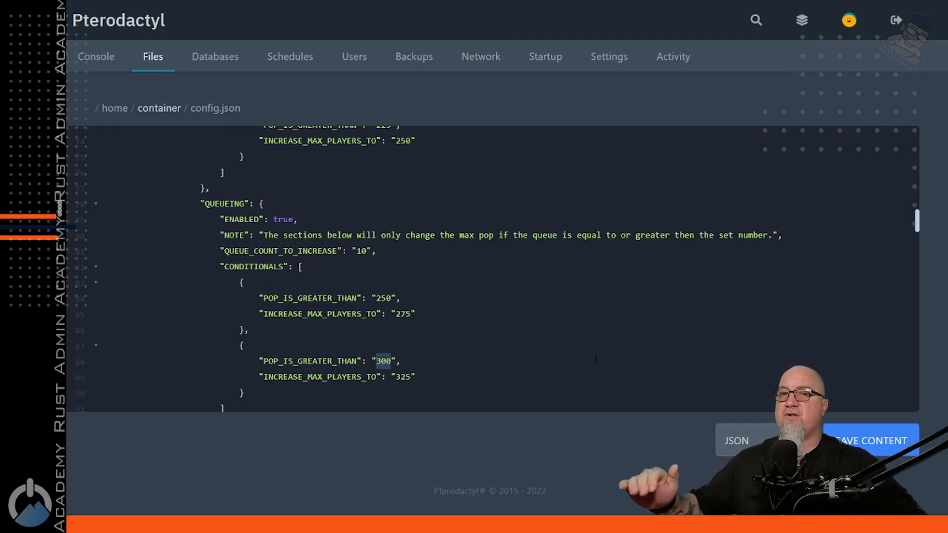
scroll(595, 362, "up", 3)
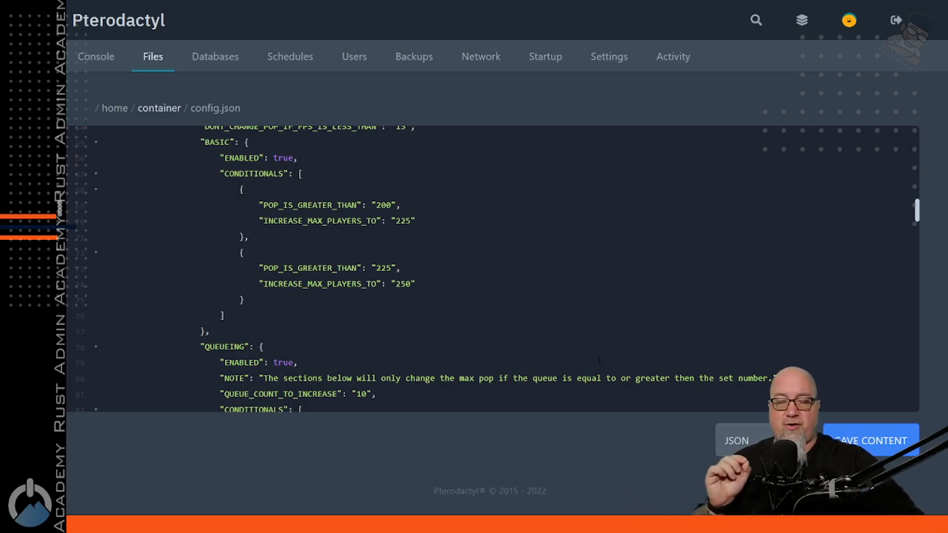
scroll(606, 351, "down", 3)
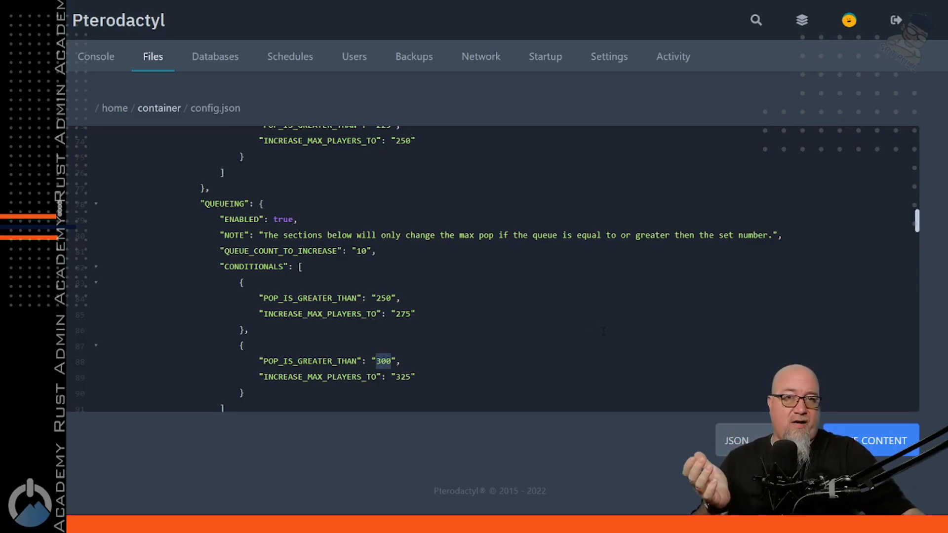
Review the WIPE_ANNOUNCMENTS embed settings, including the title, description, image options and the RustMaps disclaimer
scroll(604, 331, "down", 6)
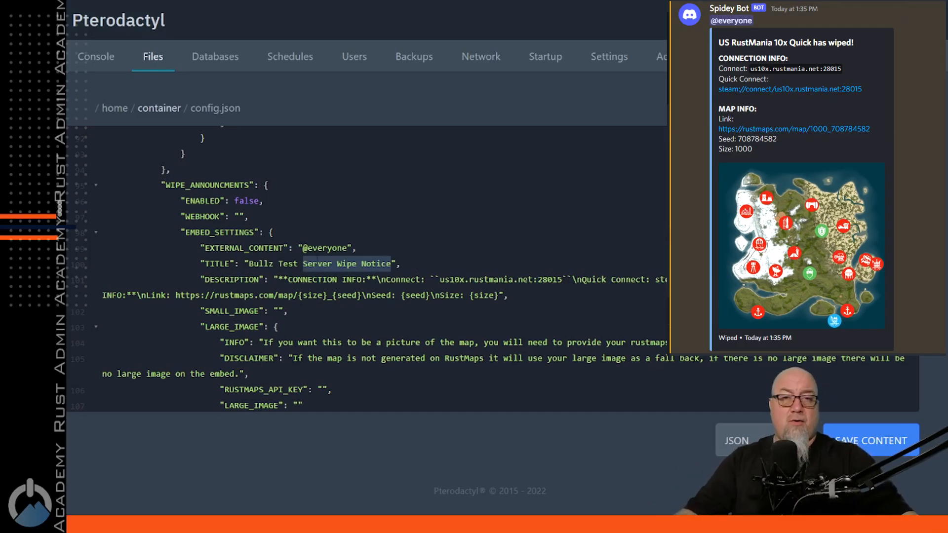
left_click_drag(279, 279, 484, 296)
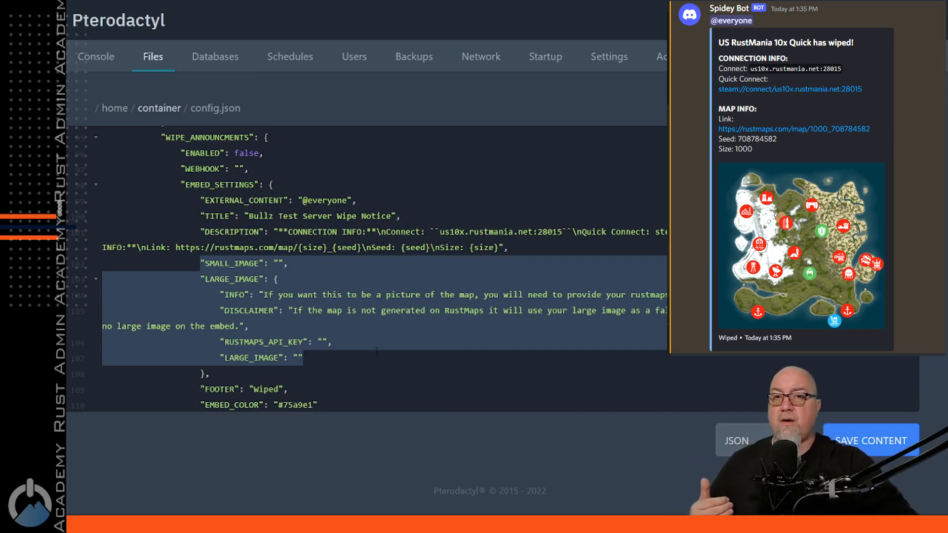
left_click(350, 288)
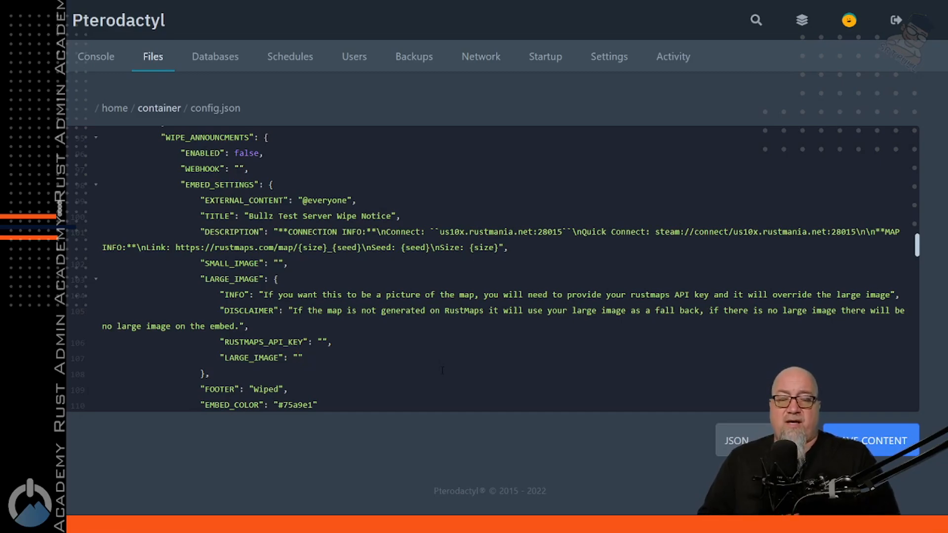
left_click_drag(294, 310, 239, 326)
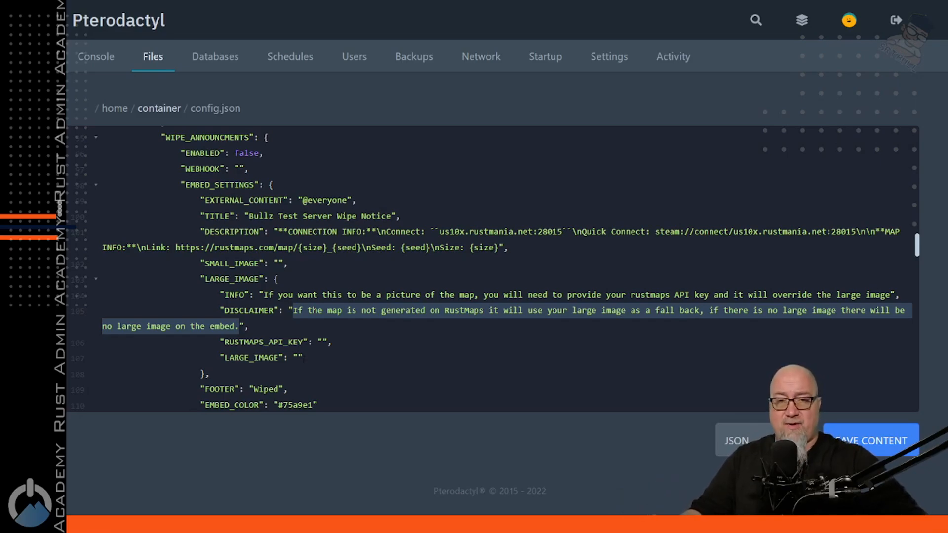
scroll(414, 318, "up", 1)
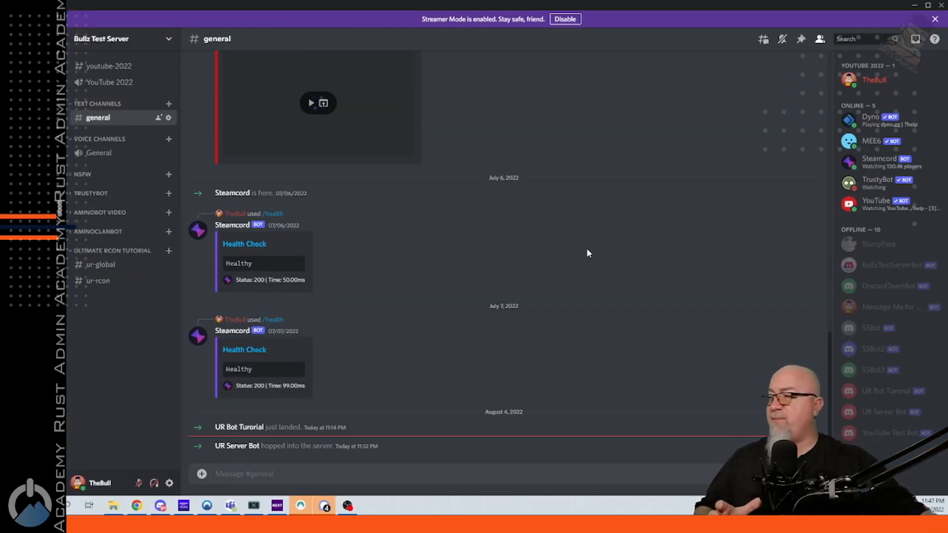
Switch to Discord and open the webhooks list in the integrations settings of Bullz Test Server
left_click(167, 42)
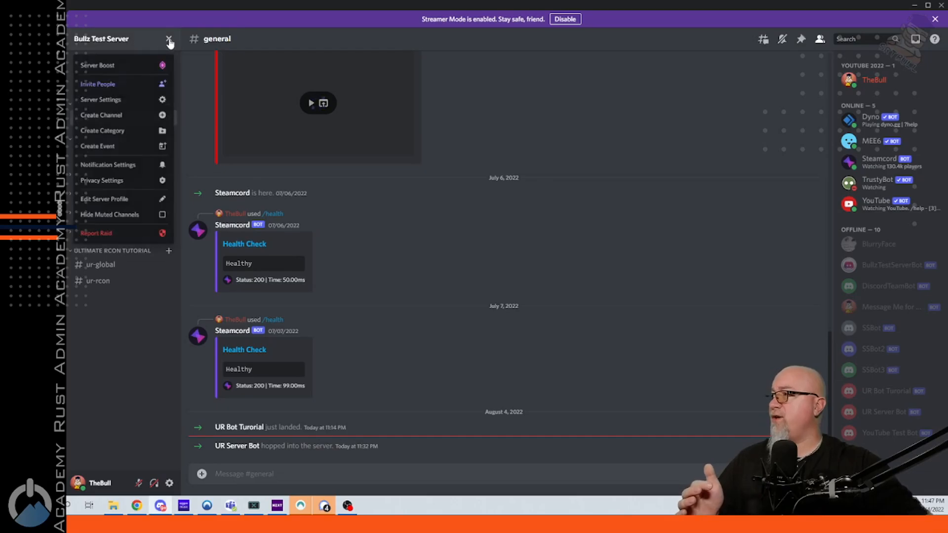
left_click(109, 105)
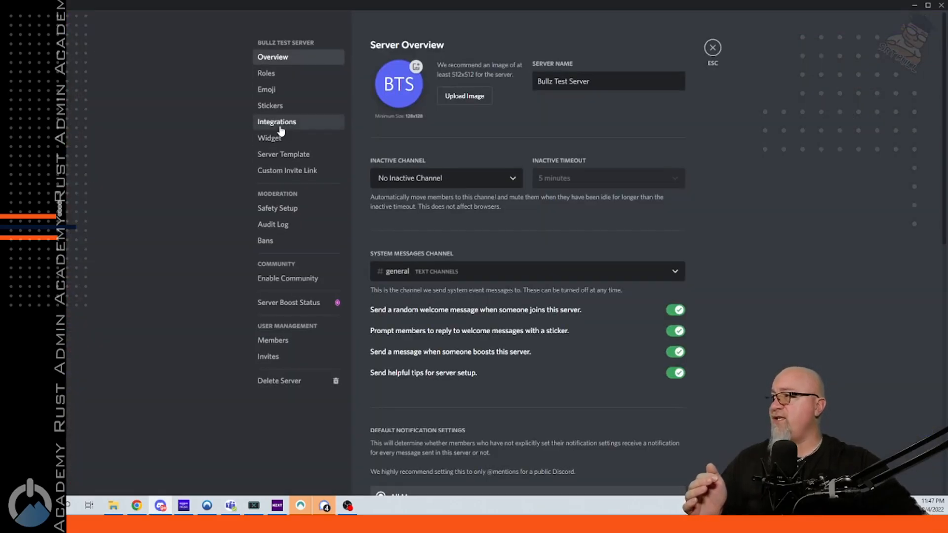
left_click(269, 123)
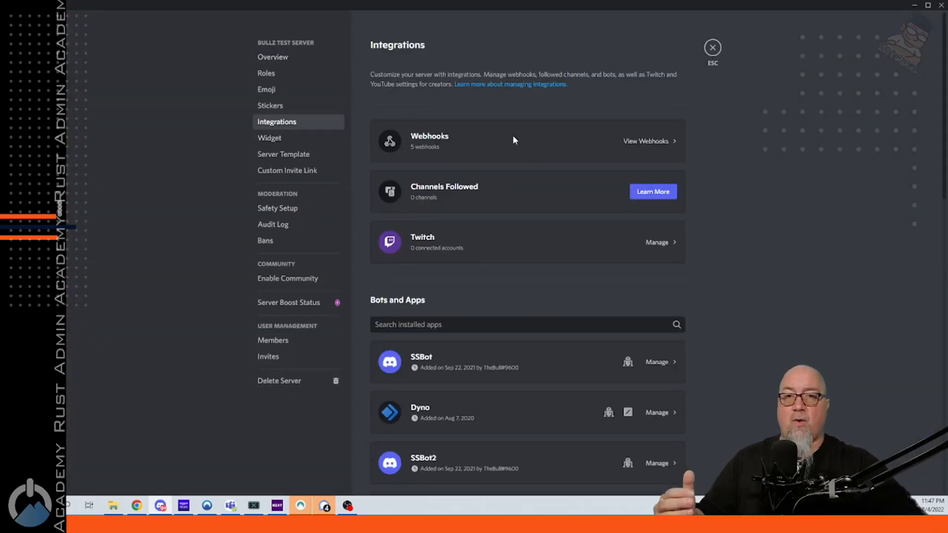
left_click(513, 139)
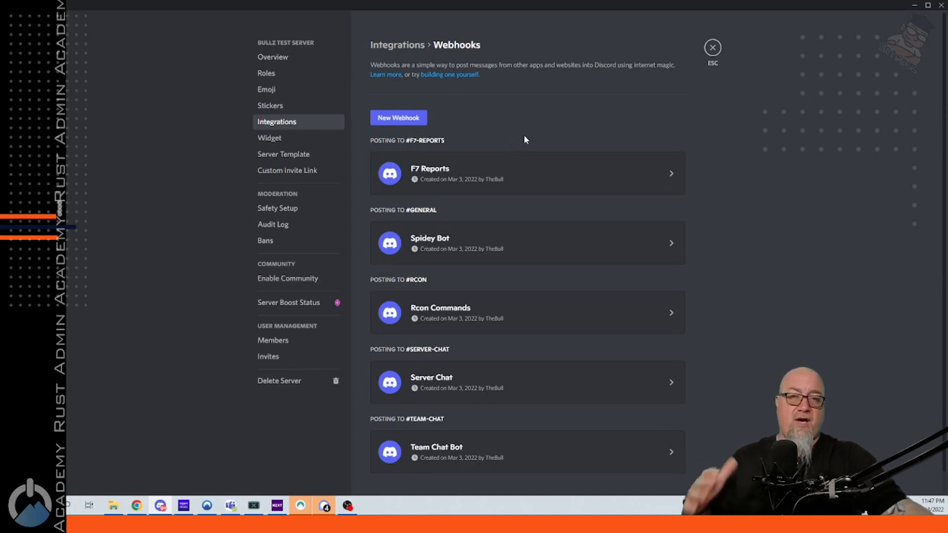
Create a webhook named Wipe Announce that posts to the #wipe-announce channel and save it
scroll(500, 297, "down", 1)
scroll(499, 297, "up", 1)
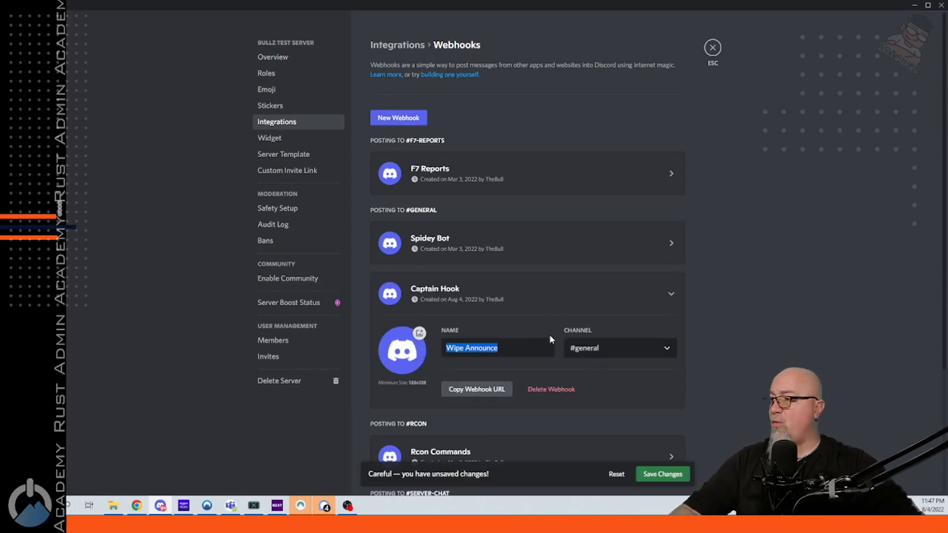
left_click(637, 352)
scroll(639, 427, "down", 3)
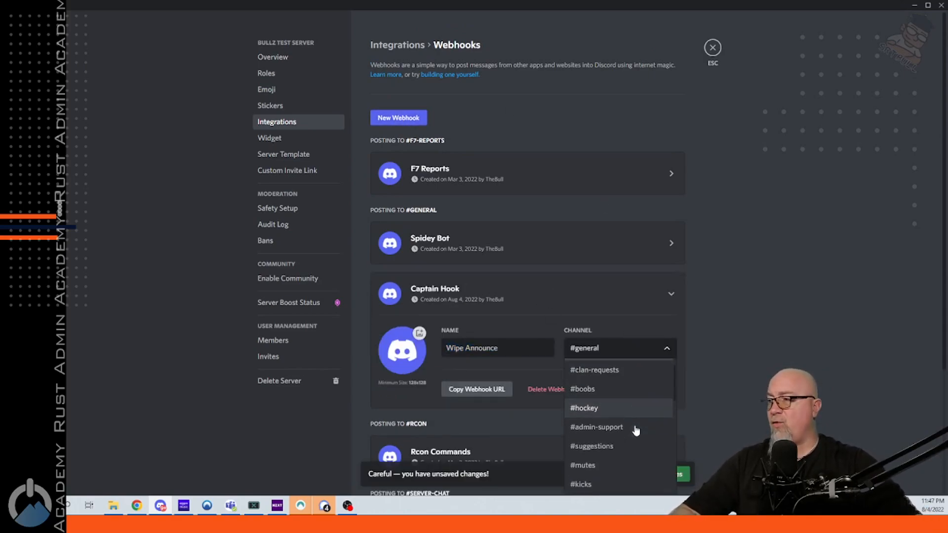
scroll(640, 428, "down", 6)
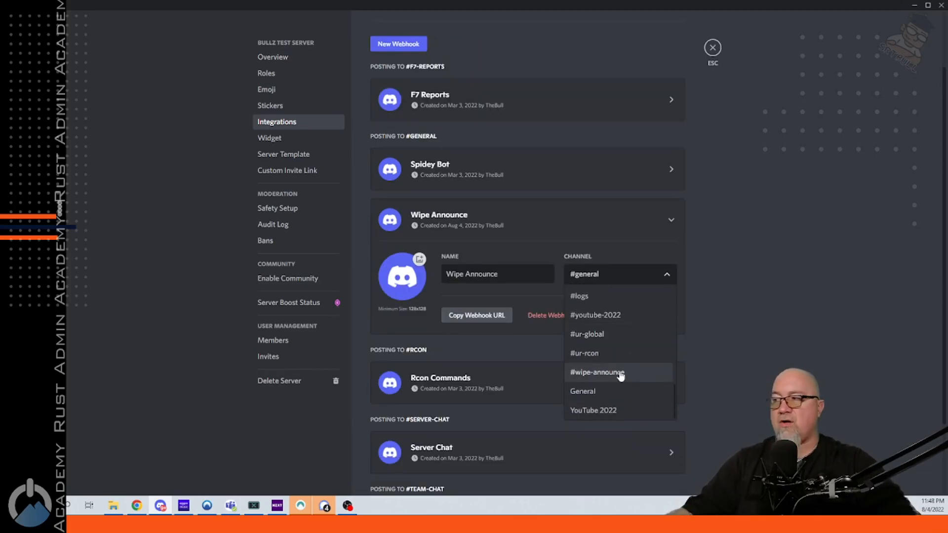
left_click(620, 373)
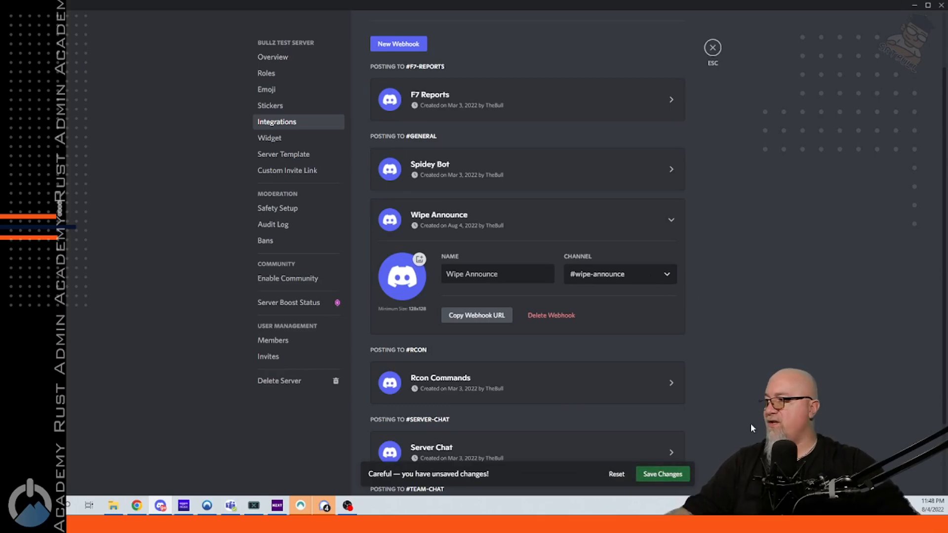
left_click(664, 474)
scroll(504, 336, "down", 3)
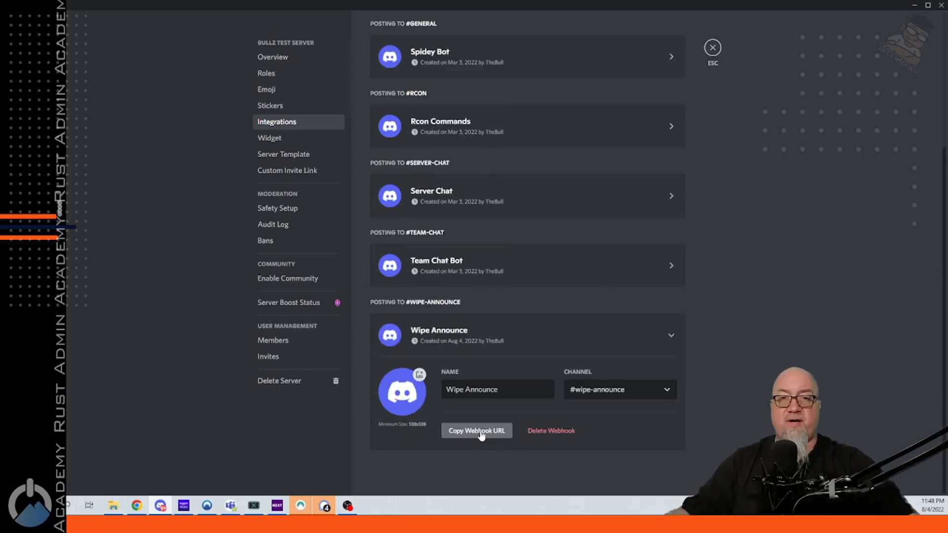
Copy the Wipe Announce webhook URL and paste it into WEBHOOK under WIPE_ANNOUNCMENTS in Pterodactyl's config.json
left_click(477, 431)
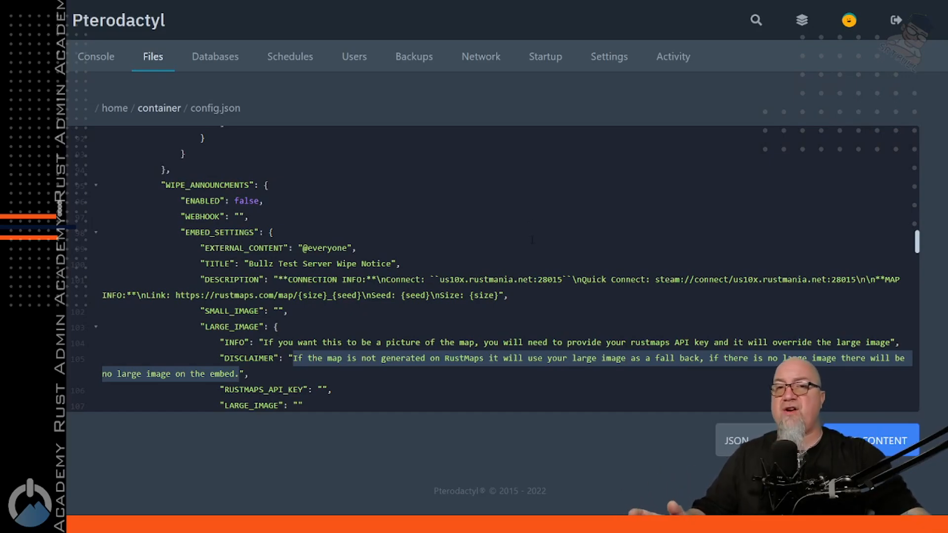
left_click(531, 218)
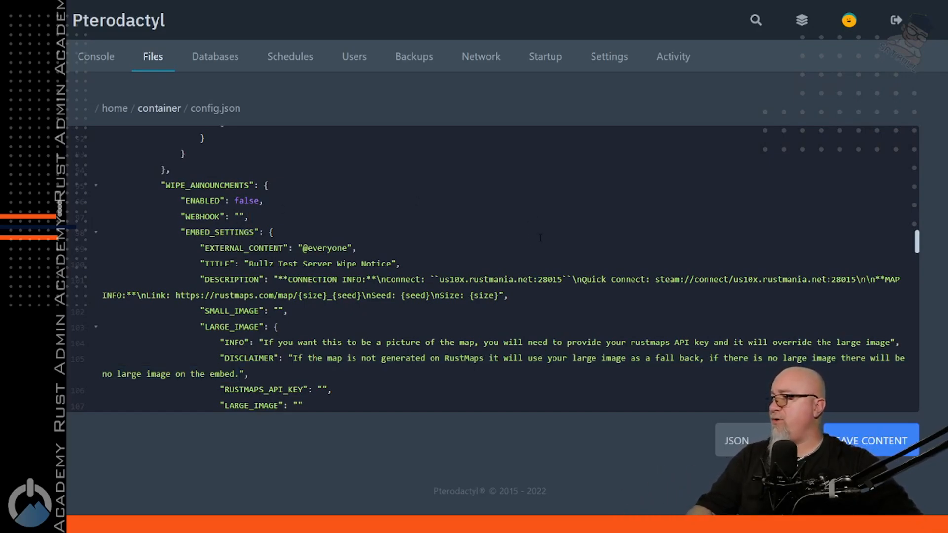
key("Left")
key("Left")
key("ctrl+v")
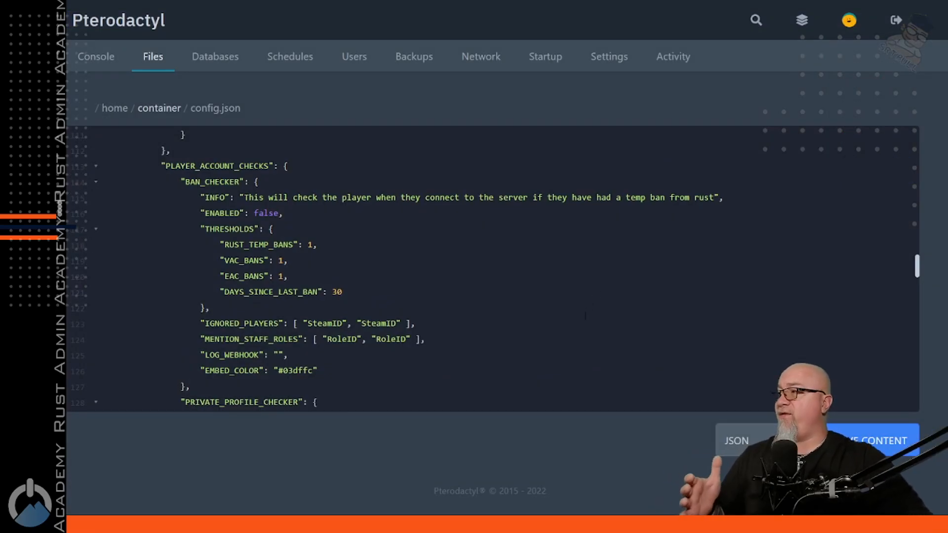
In Discord, copy the URL of a new PlayerChecker webhook posting to #ban-private-checker and save the webhook
scroll(585, 316, "down", 1)
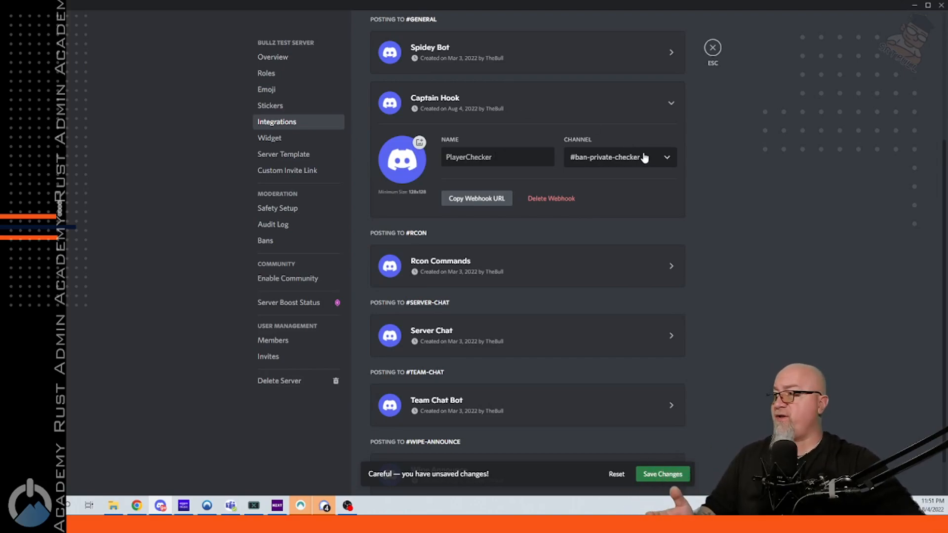
left_click(483, 199)
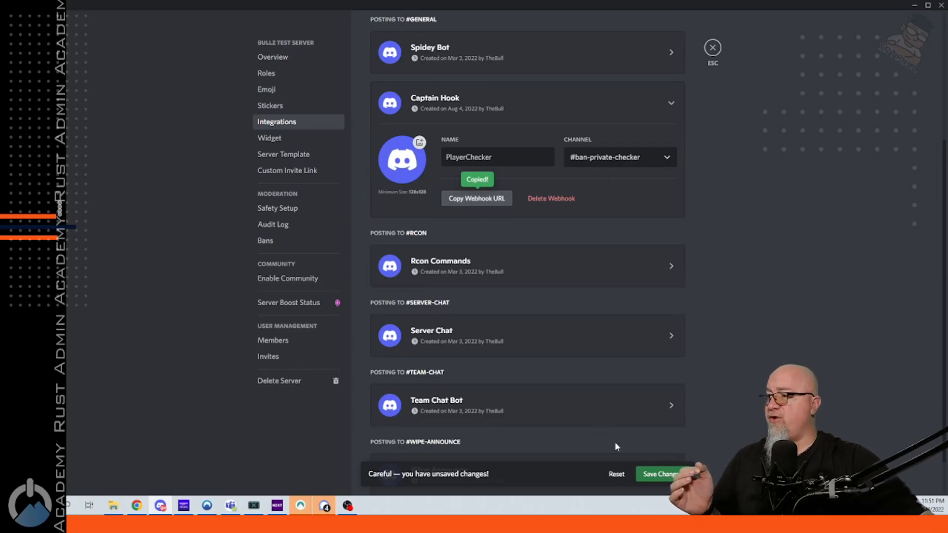
left_click(662, 475)
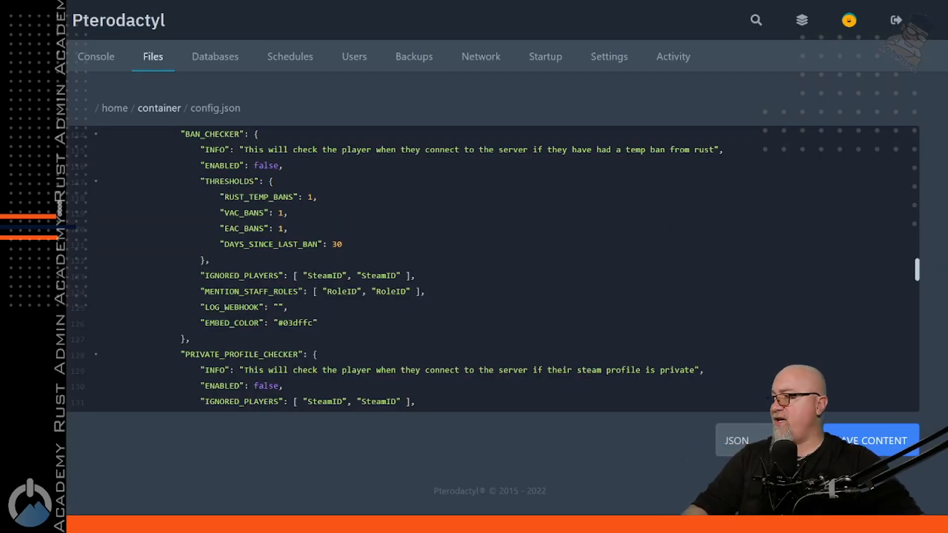
Back in Pterodactyl's config.json, paste the PlayerChecker webhook URL into LOG_WEBHOOK under BAN_CHECKER and PRIVATE_PROFILE_CHECKER
left_click(279, 307)
key("ctrl+v")
scroll(496, 244, "down", 2)
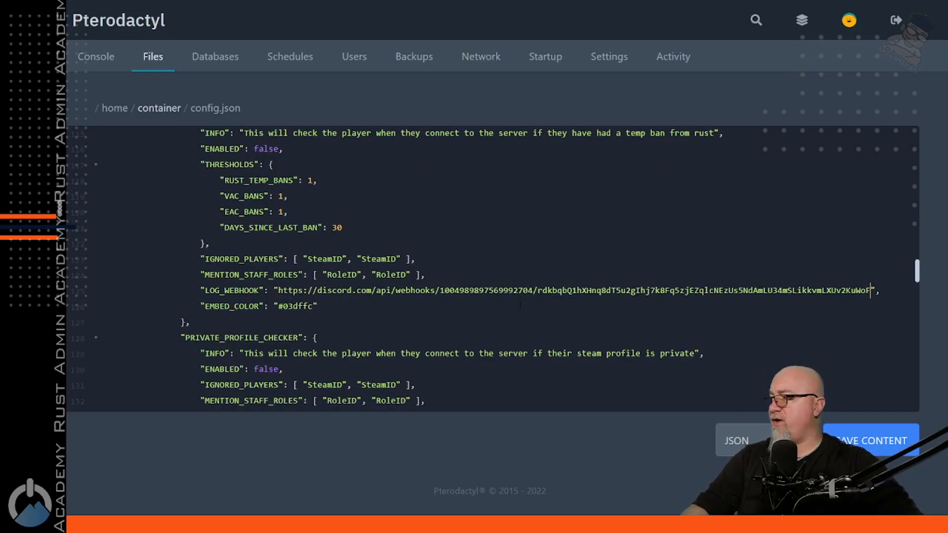
left_click_drag(195, 259, 309, 274)
left_click(279, 338)
key("ctrl+v")
scroll(529, 350, "up", 5)
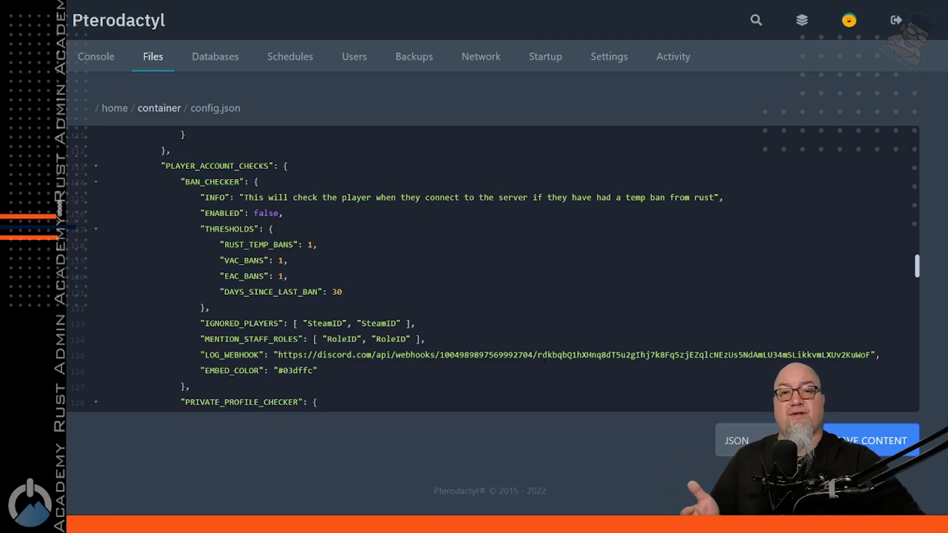
Set ENABLED to true under BAN_CHECKER and review its ignored players and mentioned staff roles
double_click(265, 212)
type("true")
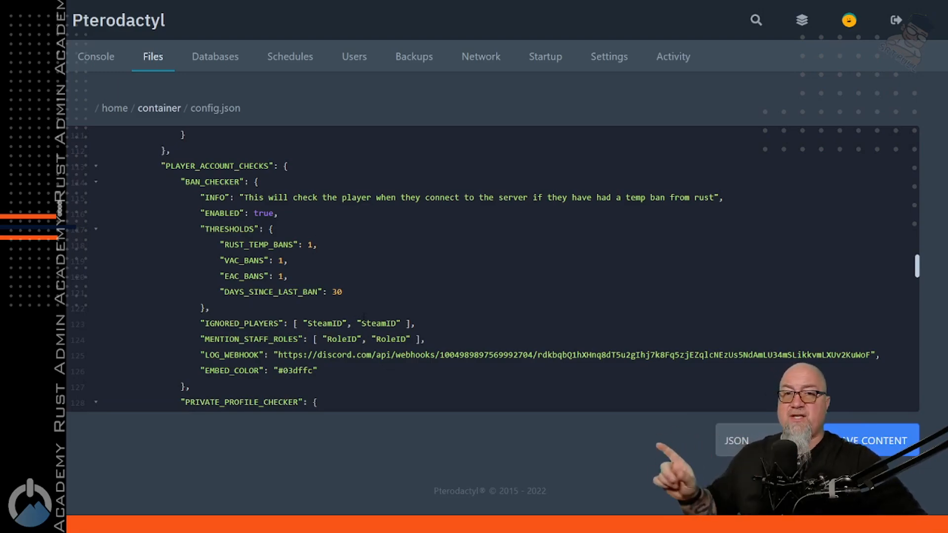
scroll(585, 326, "down", 1)
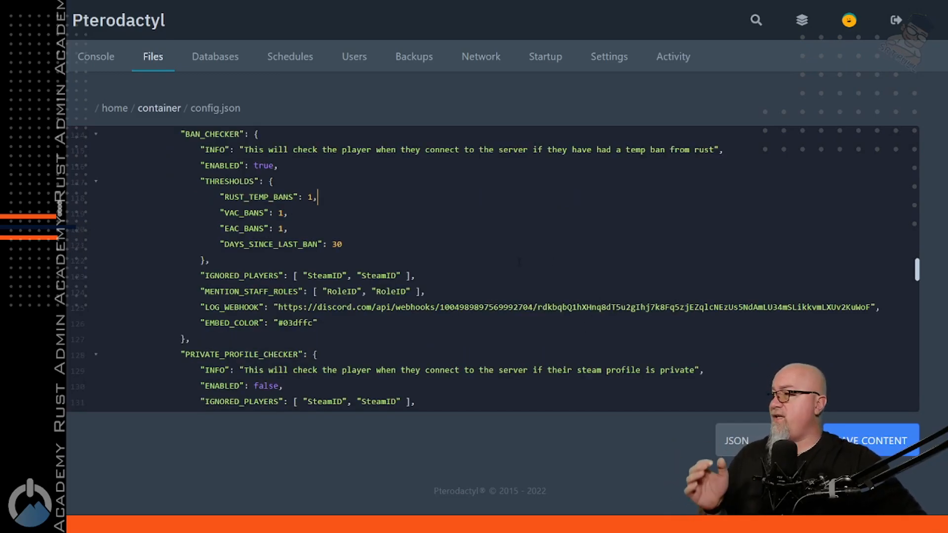
left_click_drag(316, 275, 381, 275)
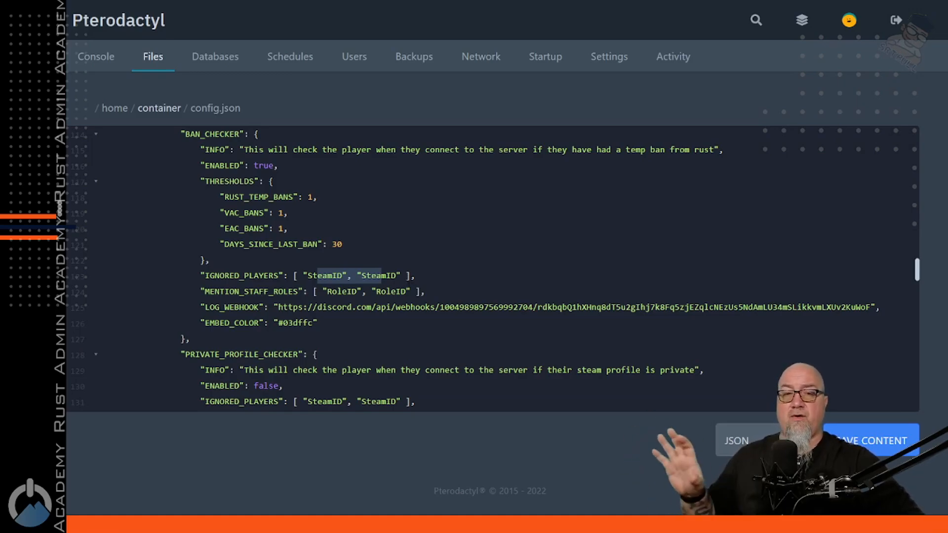
double_click(342, 292)
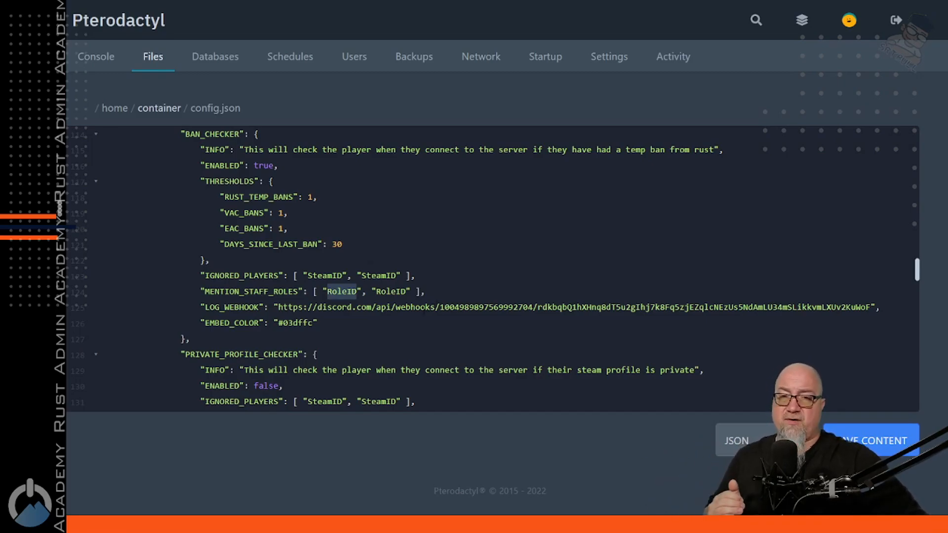
Set ENABLED to true under PRIVATE_PROFILE_CHECKER and review its ignored players and mentioned staff roles
scroll(541, 268, "down", 3)
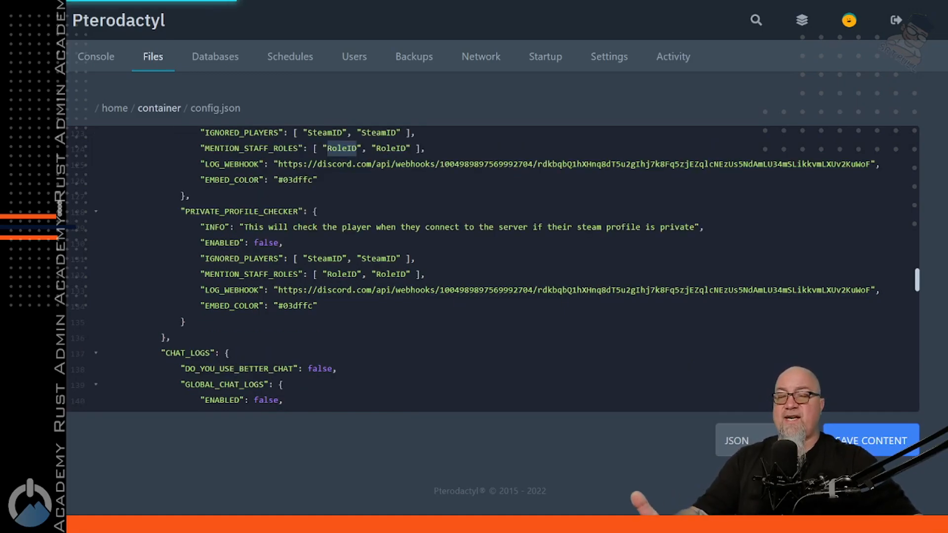
double_click(266, 243)
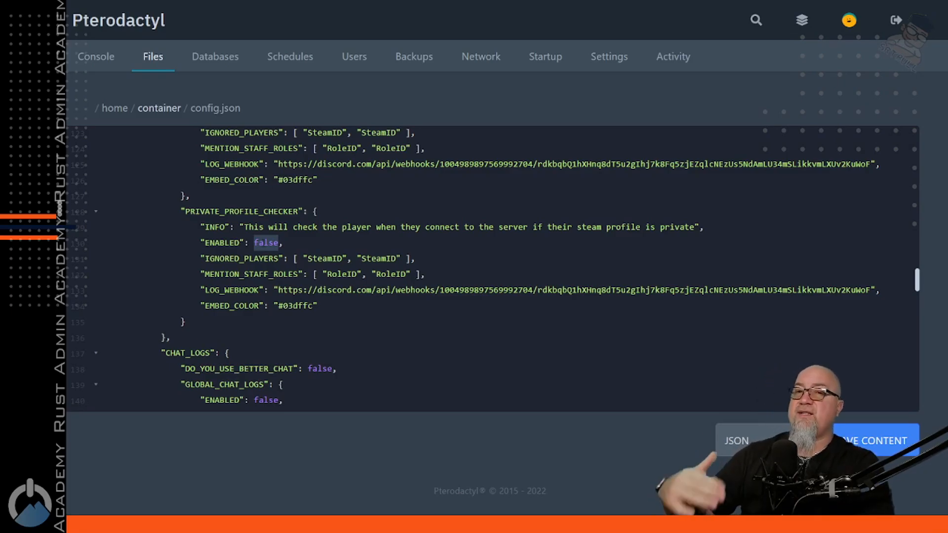
type("true")
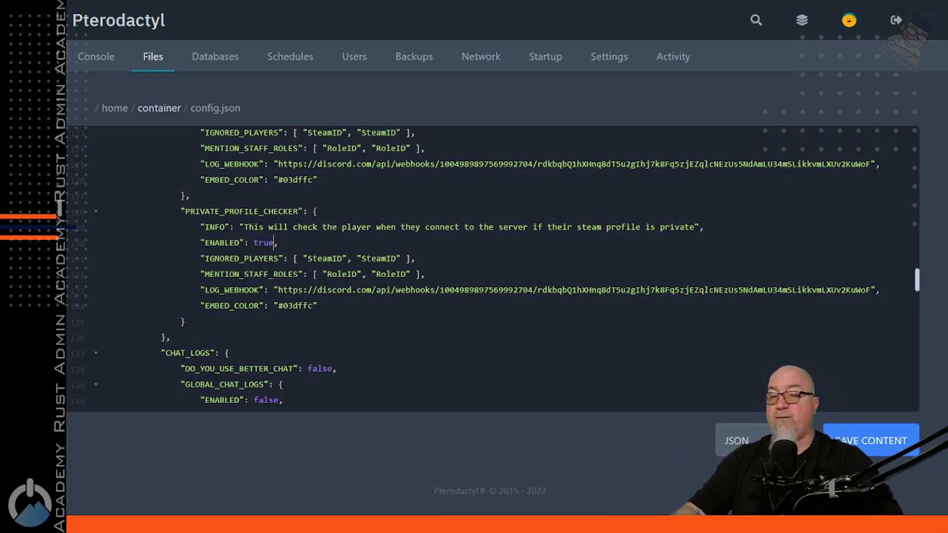
left_click_drag(209, 258, 395, 258)
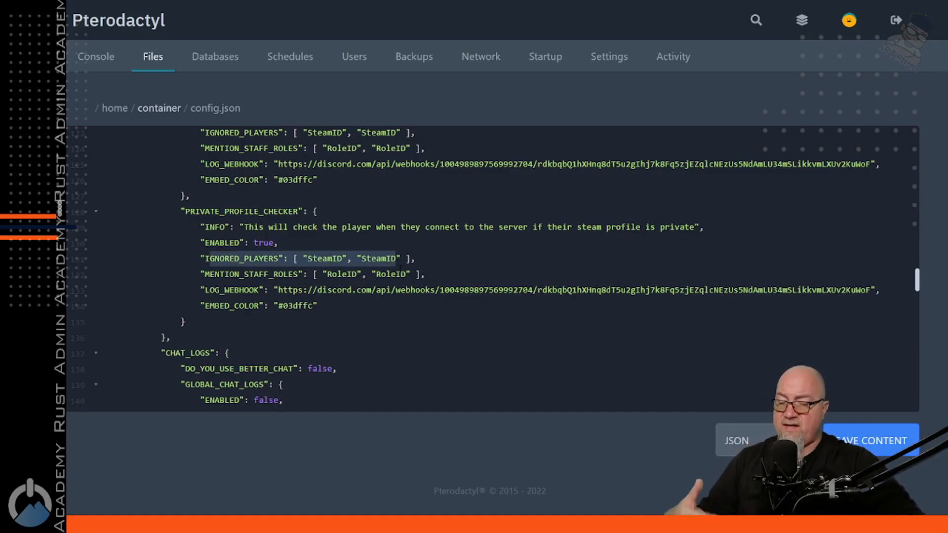
double_click(342, 274)
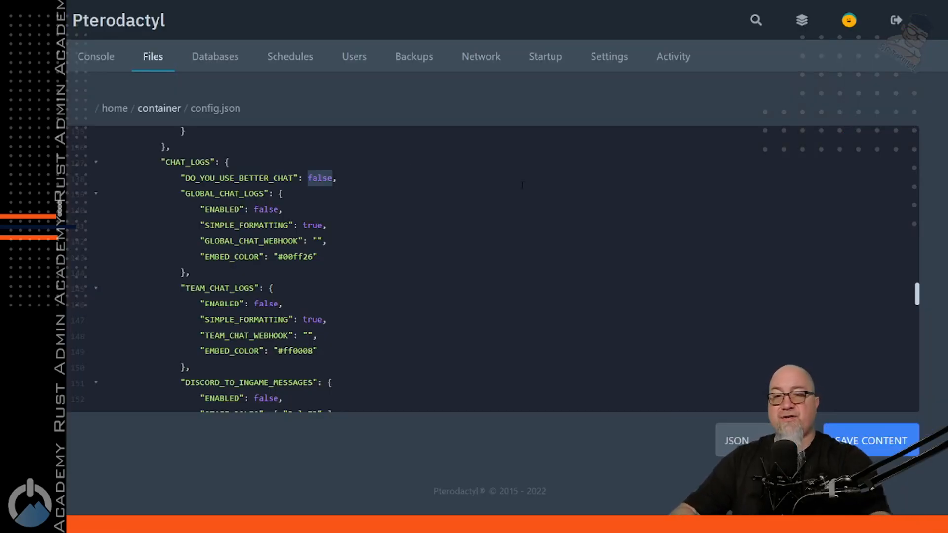
Under CHAT_LOGS, set DO_YOU_USE_BETTER_CHAT and the GLOBAL_CHAT_LOGS ENABLED value to true, and paste the webhook URL into GLOBAL_CHAT_WEBHOOK
type("true,")
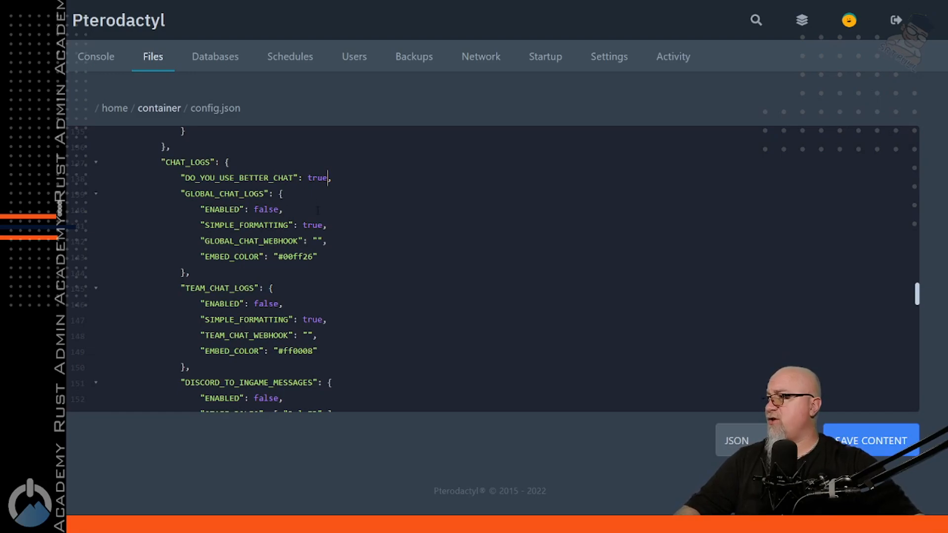
double_click(266, 209)
type("true")
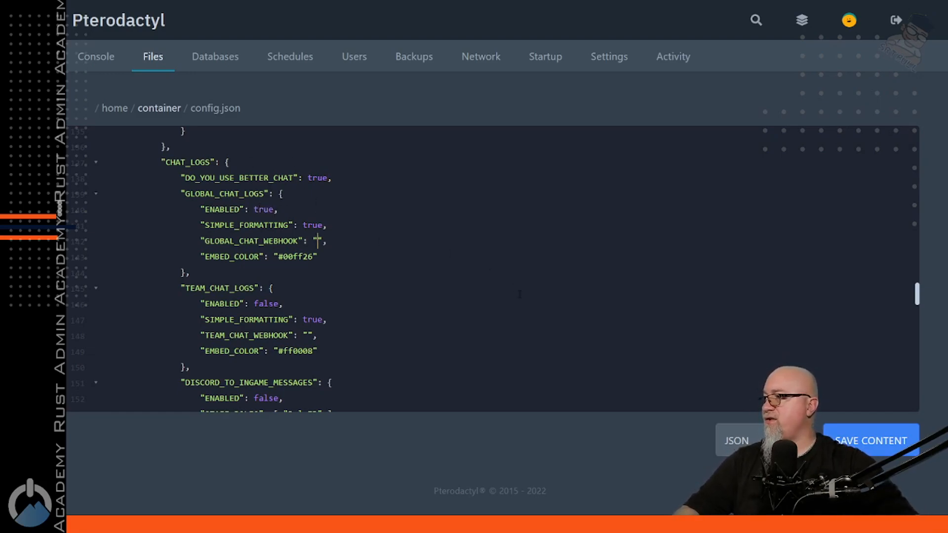
key("ctrl+v")
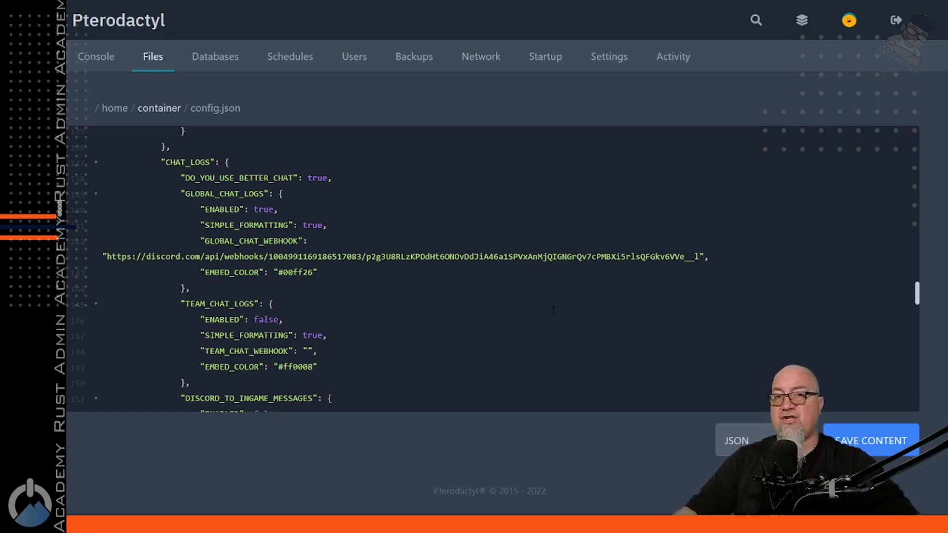
Enable TEAM_CHAT_LOGS with the same URL in TEAM_CHAT_WEBHOOK, and set SIMPLE_FORMATTING to false for global and team chat logs
scroll(553, 310, "down", 1)
double_click(266, 272)
type("true")
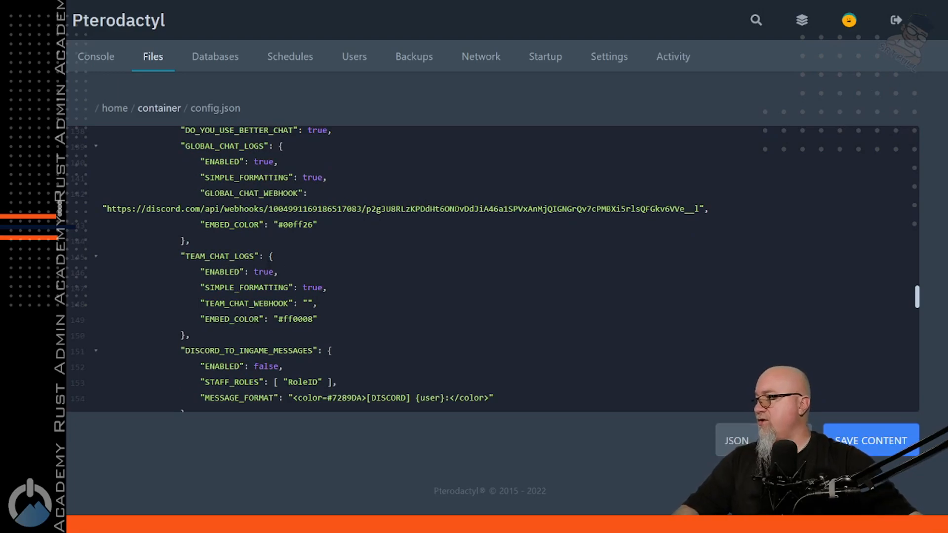
key("ctrl+v")
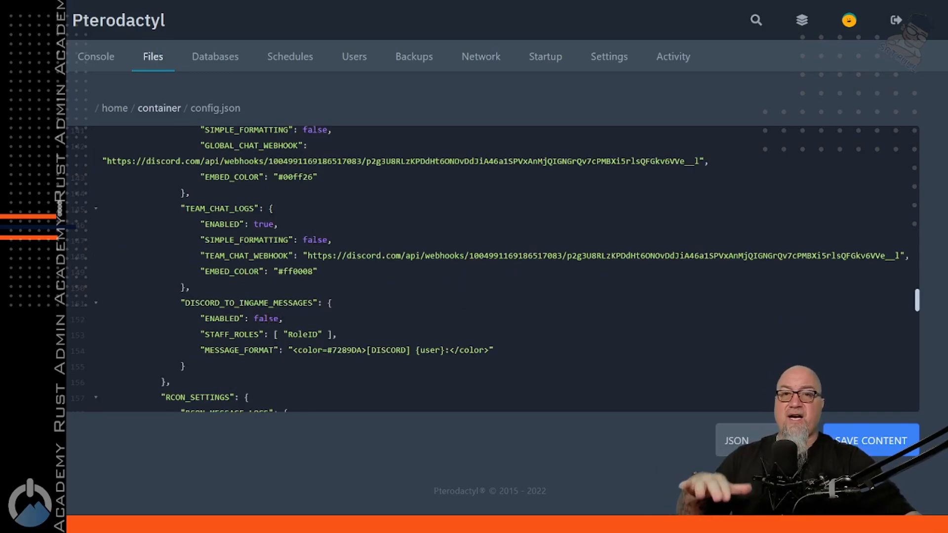
Set ENABLED to true under DISCORD_TO_INGAME_MESSAGES
double_click(269, 318)
type("true")
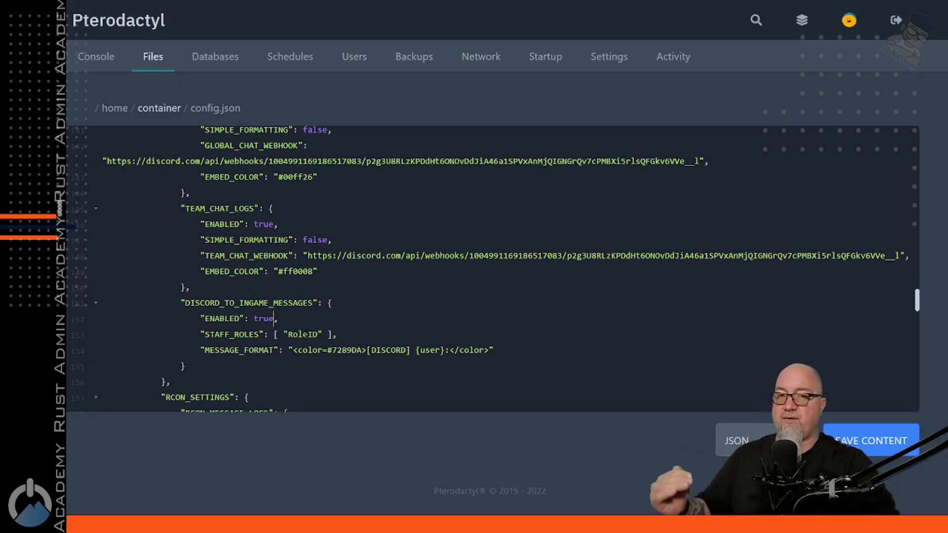
Under RCON_MESSAGE_LOGS, set ENABLED to true and SIMPLE_FORMATTING to false, and paste the webhook URL into LOG_WEBHOOK
scroll(561, 344, "down", 5)
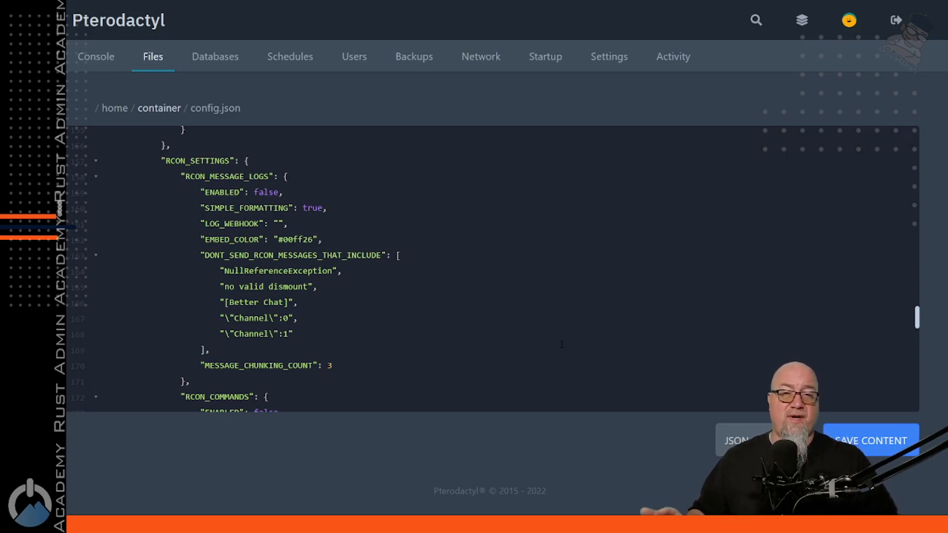
double_click(266, 192)
type("true")
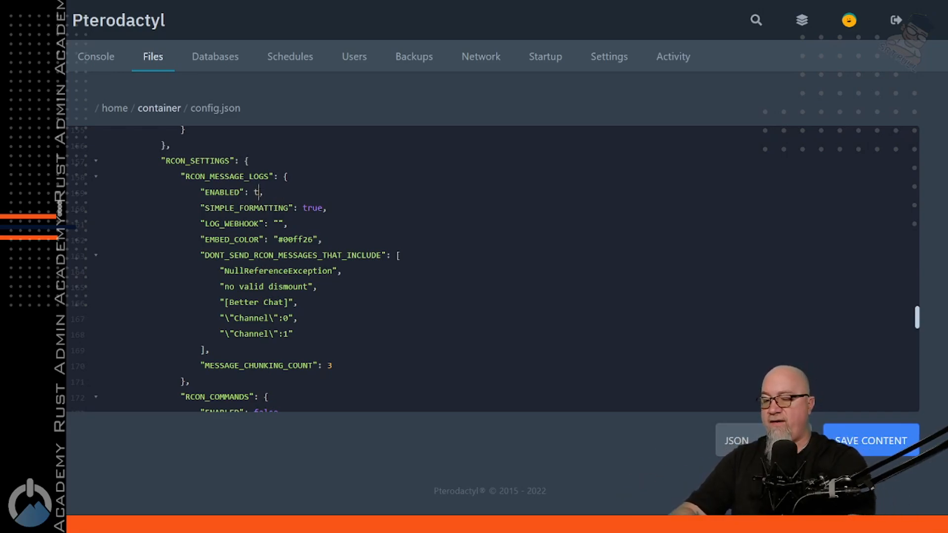
double_click(312, 208)
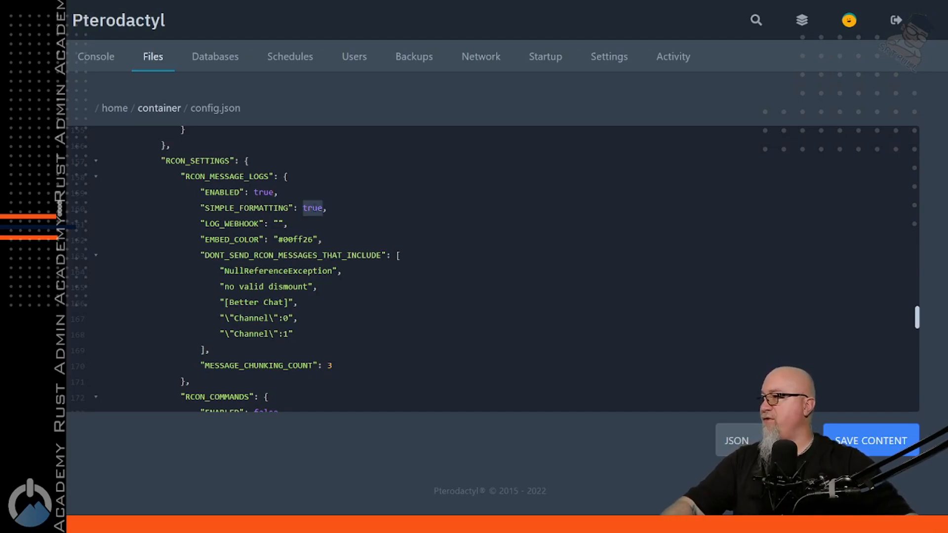
type("false")
left_click(279, 223)
key("ctrl+v")
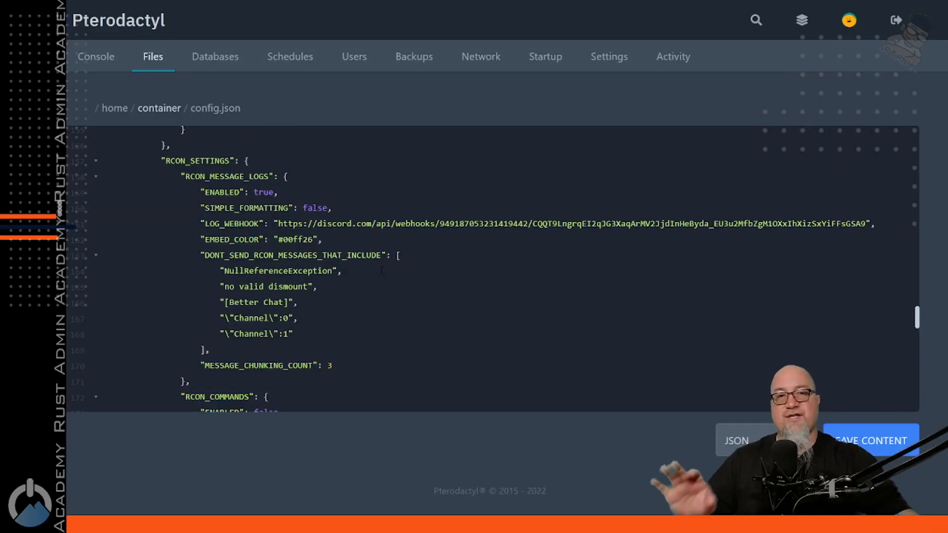
Review the DONT_SEND_RCON_MESSAGES_THAT_INCLUDE filter list and set MESSAGE_CHUNKING_COUNT to 5
left_click_drag(210, 255, 335, 331)
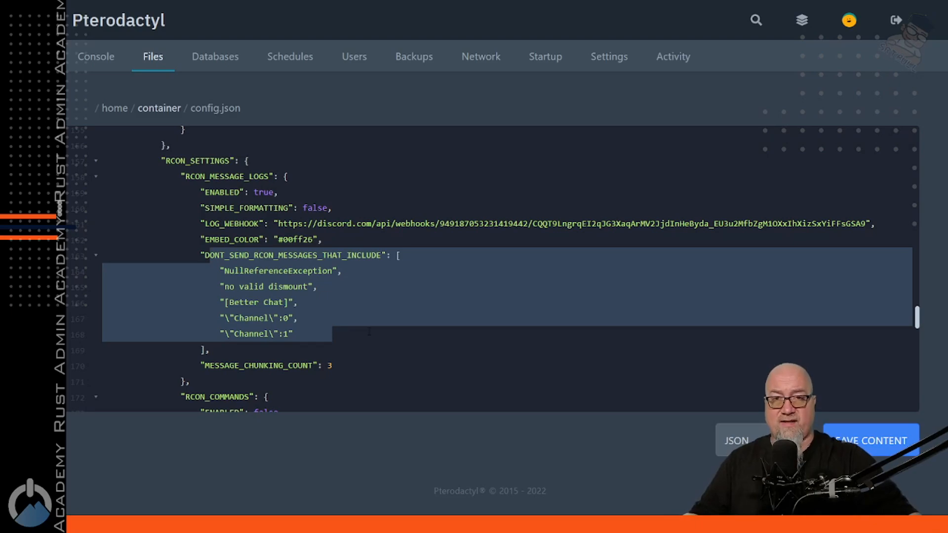
left_click(505, 290)
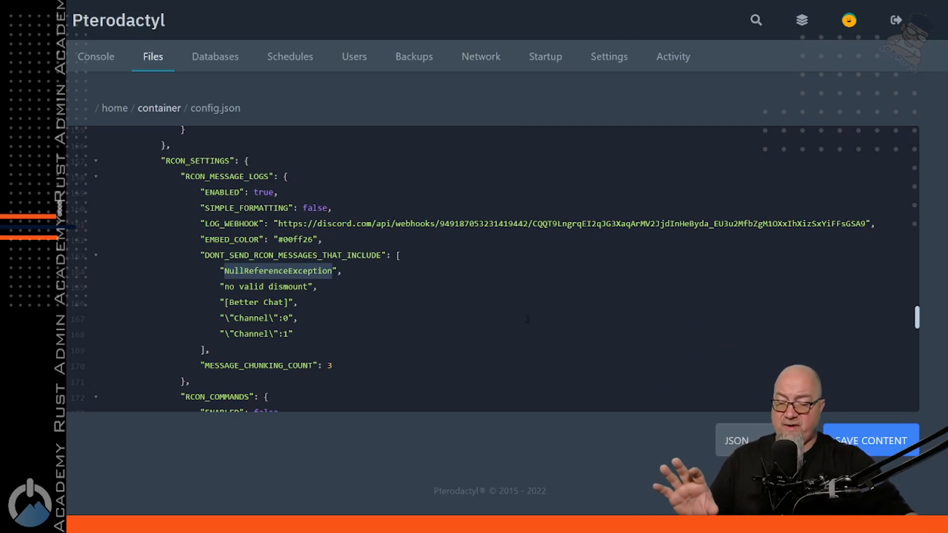
left_click(446, 339)
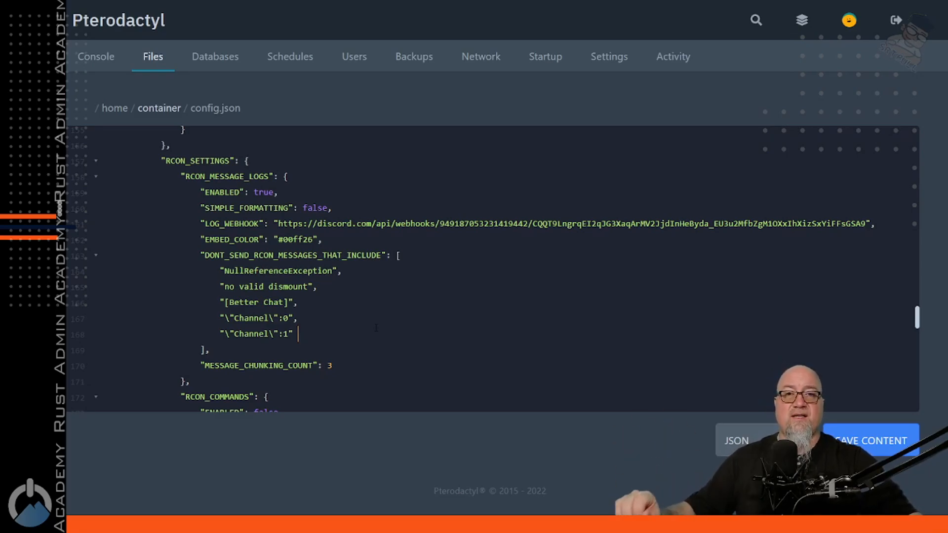
scroll(376, 328, "down", 1)
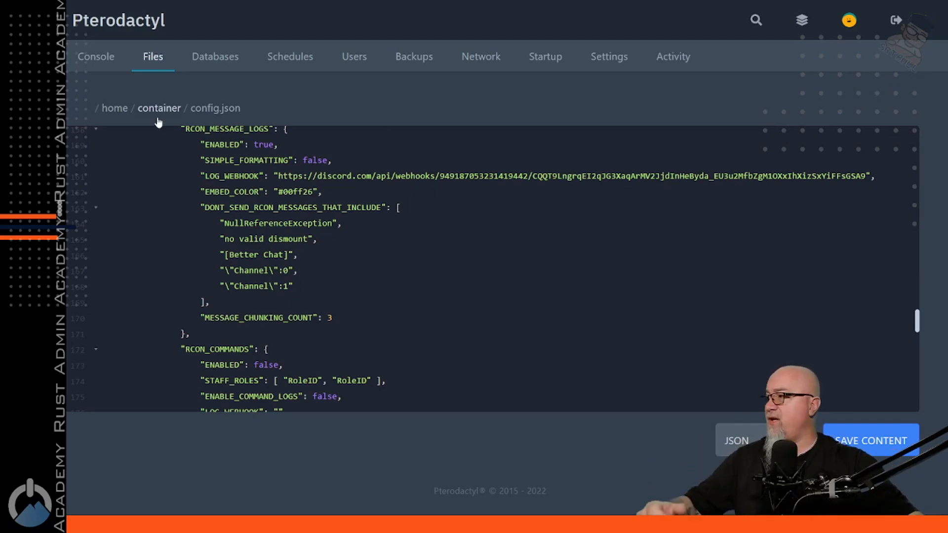
left_click(346, 317)
key("BackSpace")
type("5")
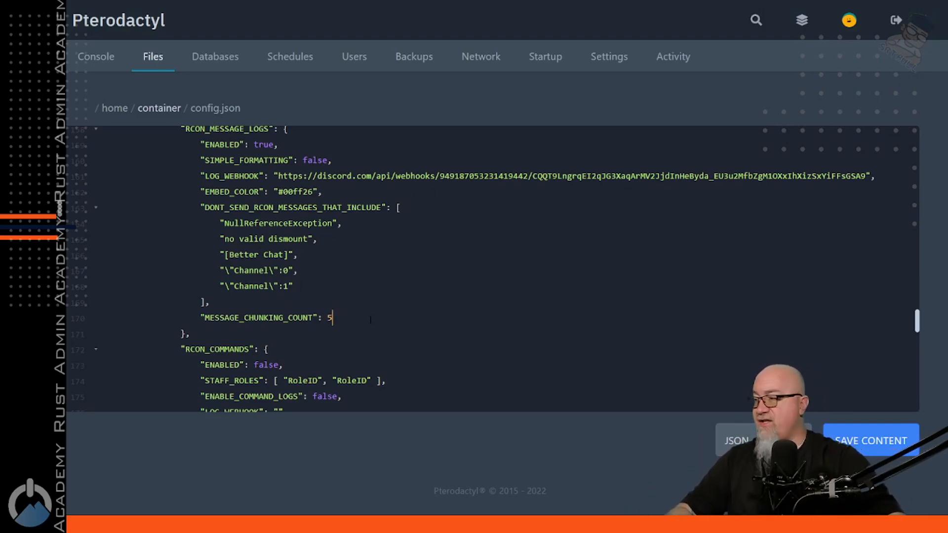
Set ENABLED to true under RCON_COMMANDS, paste the webhook URL into LOG_WEBHOOK and enter the first STAFF_ROLES role ID
scroll(370, 293, "down", 2)
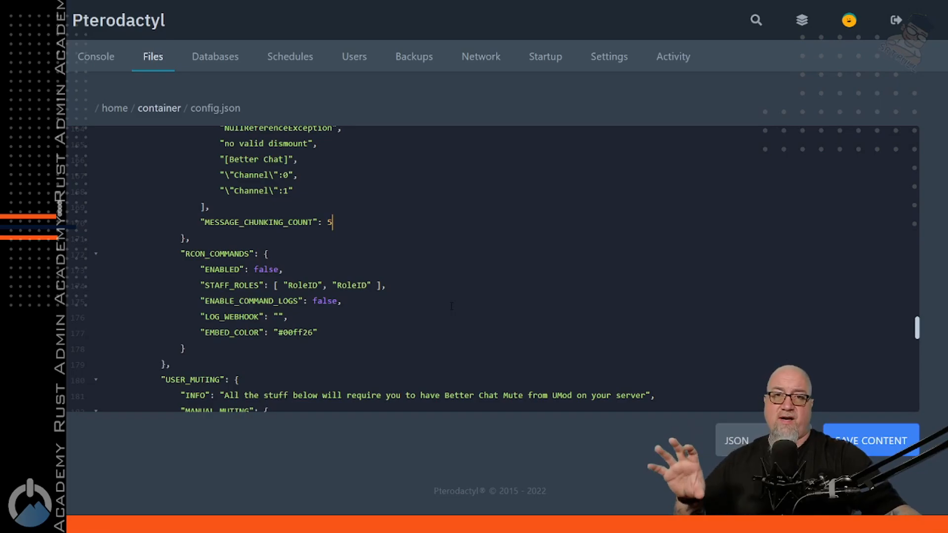
scroll(451, 305, "down", 1)
double_click(267, 221)
type("true")
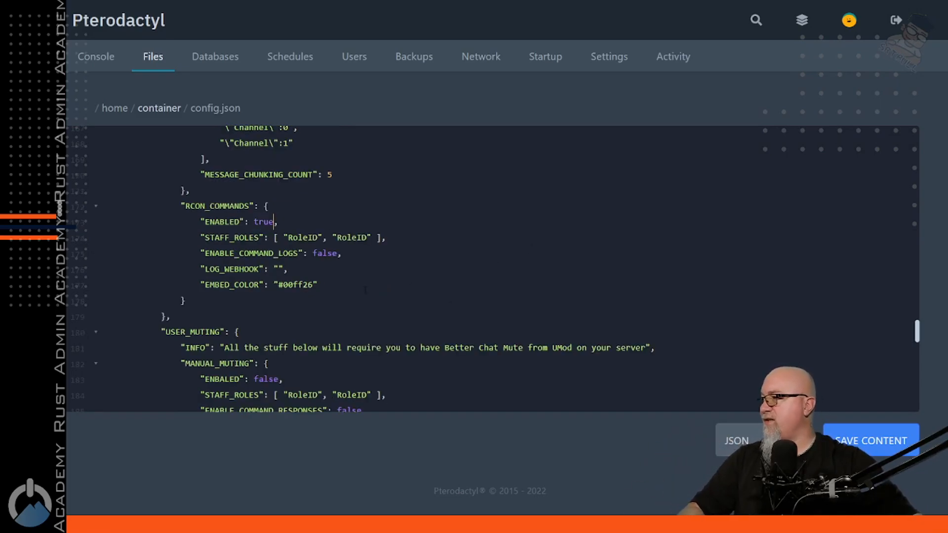
left_click(278, 269)
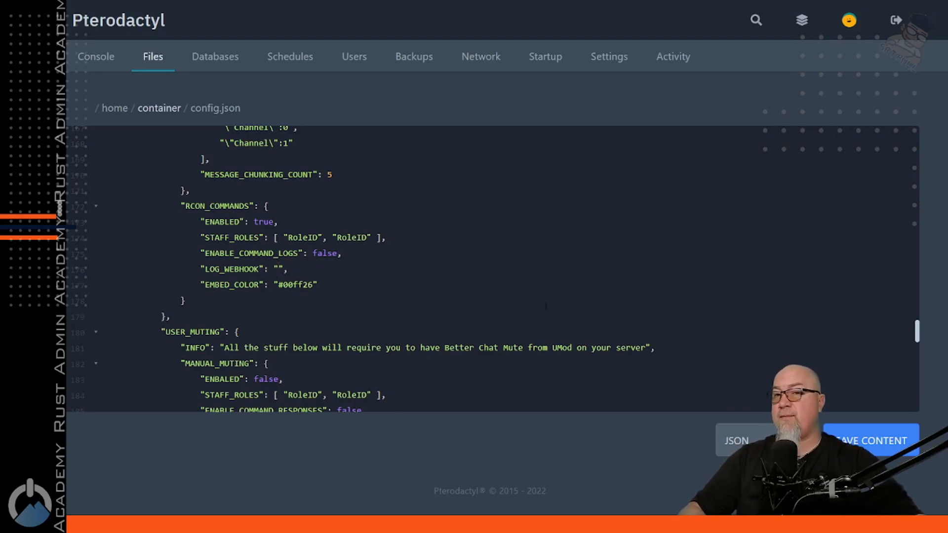
key("ctrl+v")
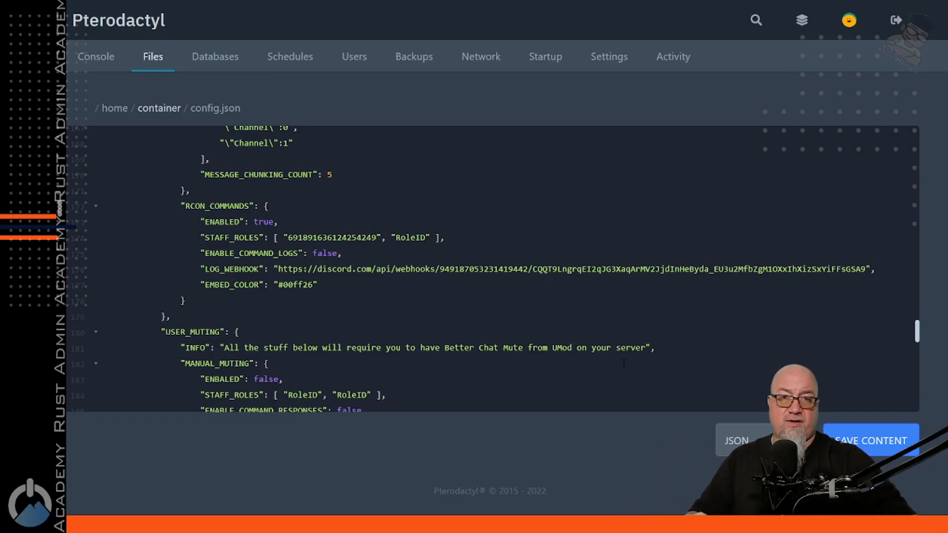
Review the STAFF_ROLES entries that control who may use RCON_COMMANDS
key("Right")
key("Right")
key("Right")
key("Right")
key("Right")
key("Right")
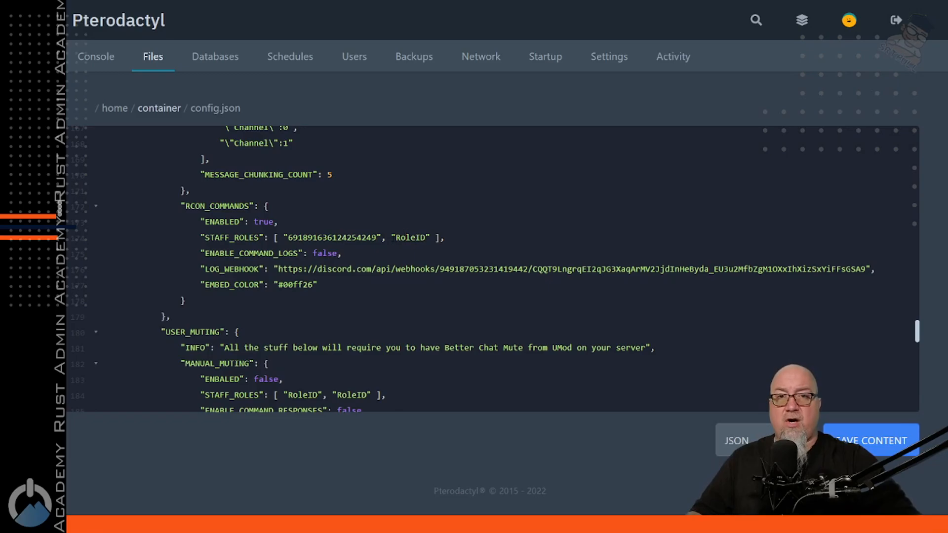
left_click_drag(430, 238, 337, 238)
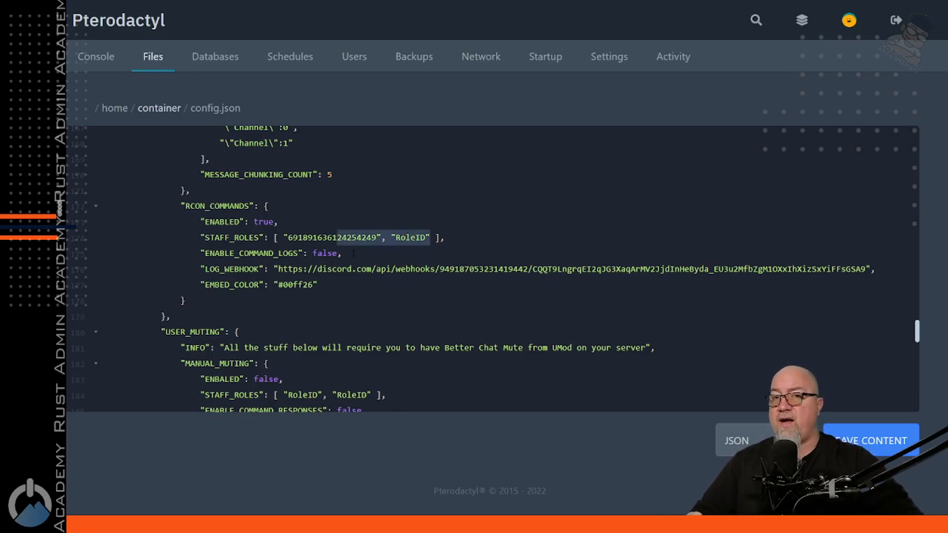
Review the MANUAL_MUTING and AUTOMATED_MUTING options under USER_MUTING, including blocked words, mute time, mute reason and auto-mute logging
scroll(352, 253, "down", 4)
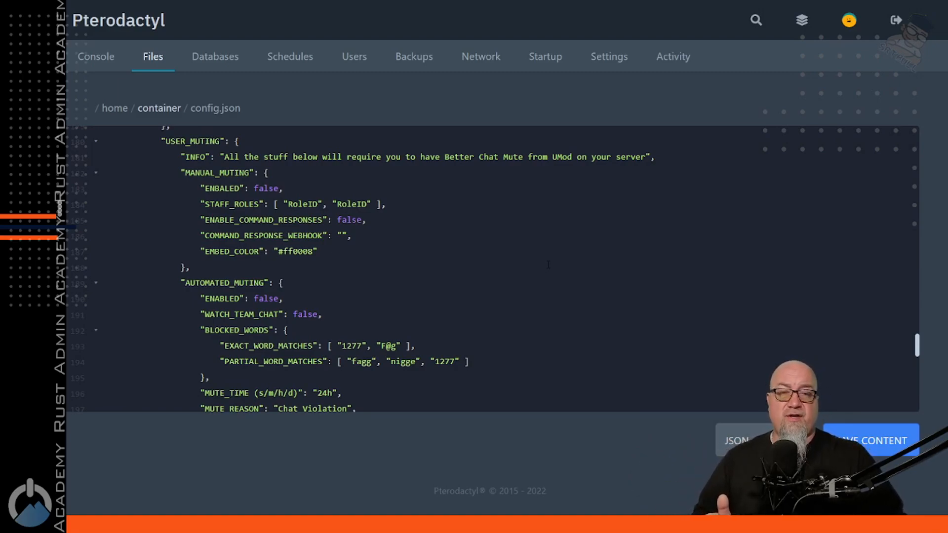
left_click_drag(180, 173, 411, 251)
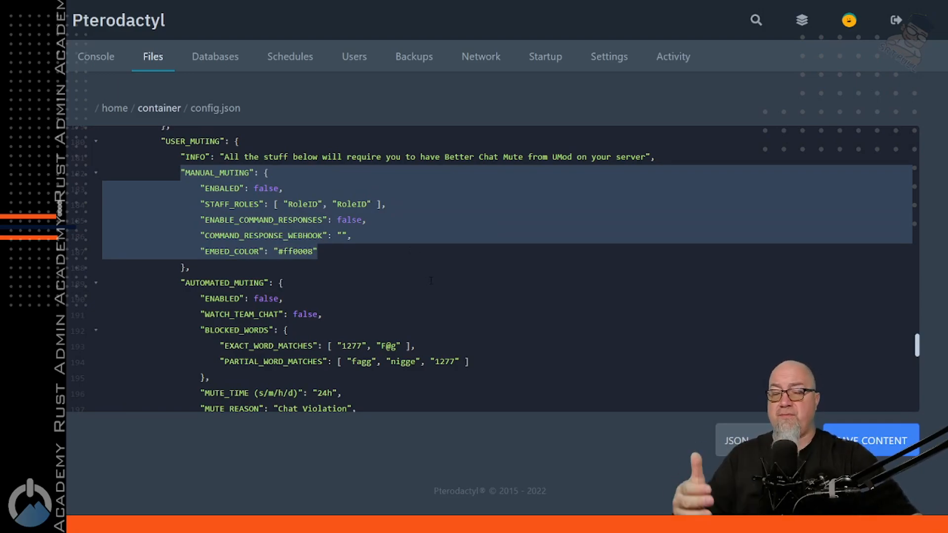
left_click_drag(181, 283, 481, 367)
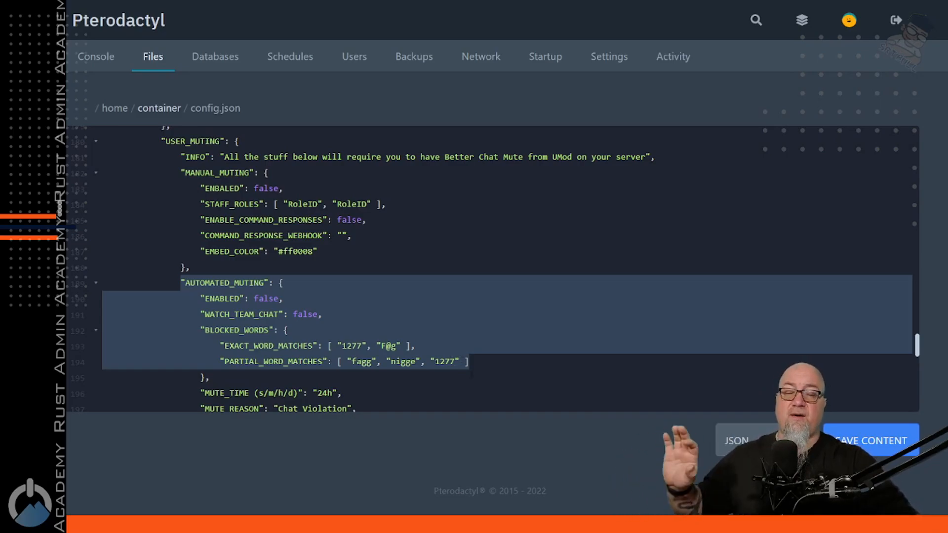
scroll(524, 340, "down", 2)
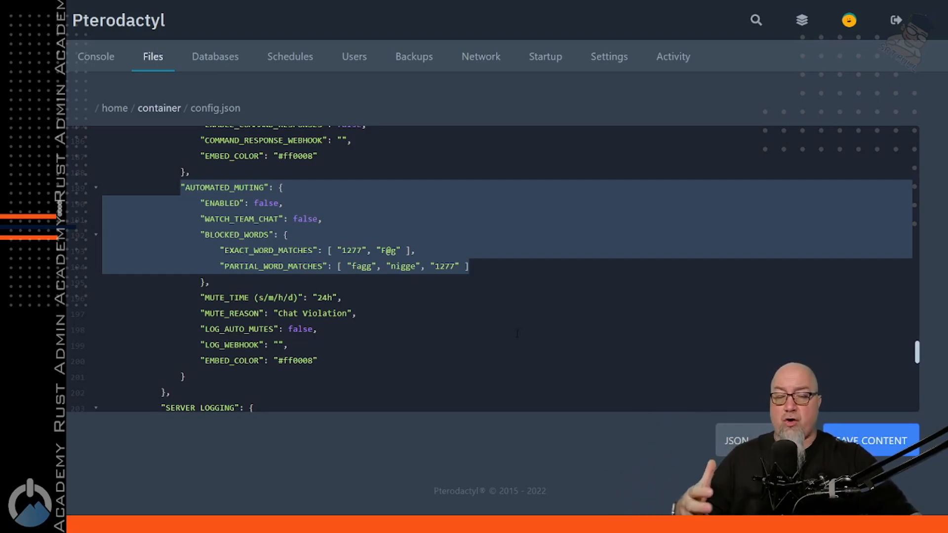
left_click_drag(270, 284, 380, 307)
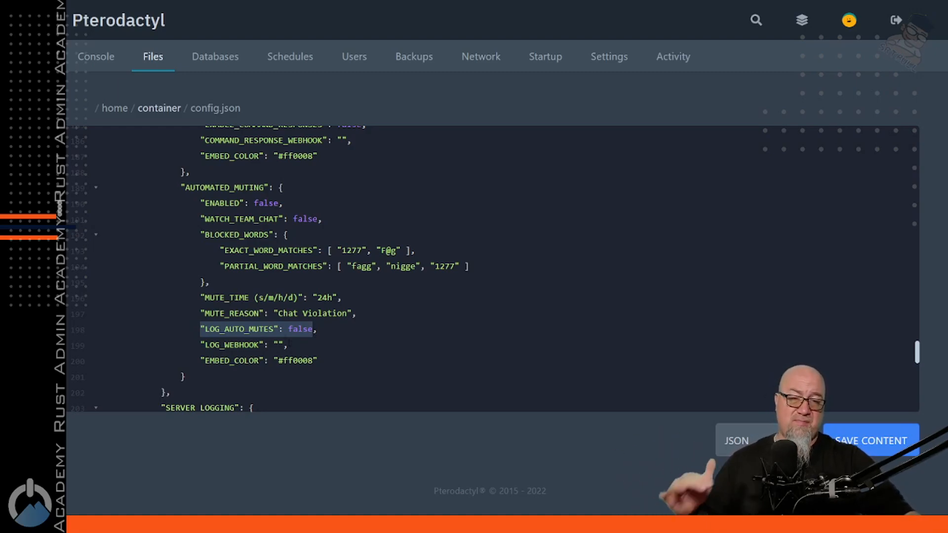
Examine the SERVER_LOGGING sections, from F7 reports, F1 item spawns and join and leave logs to kill logs and private messages
scroll(452, 312, "down", 5)
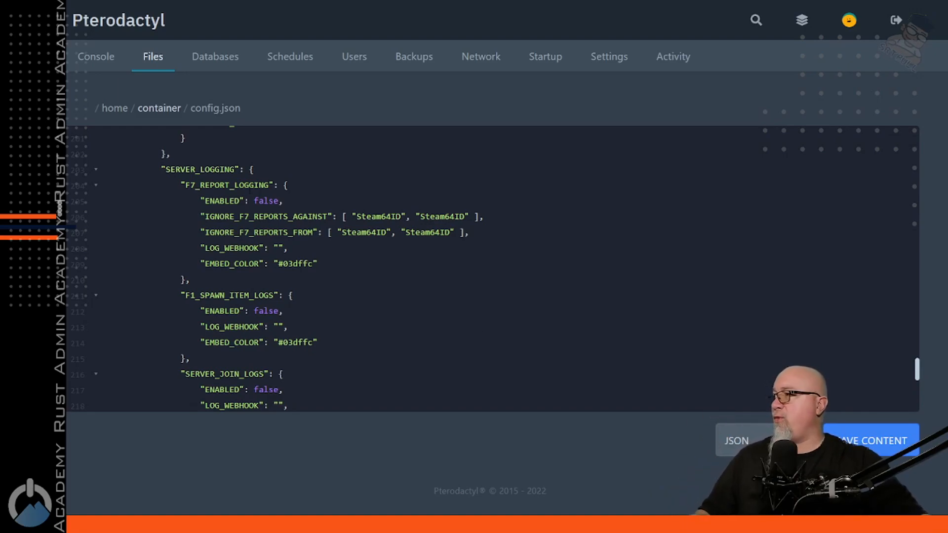
left_click_drag(200, 186, 291, 186)
scroll(394, 275, "down", 2)
left_click_drag(185, 200, 319, 203)
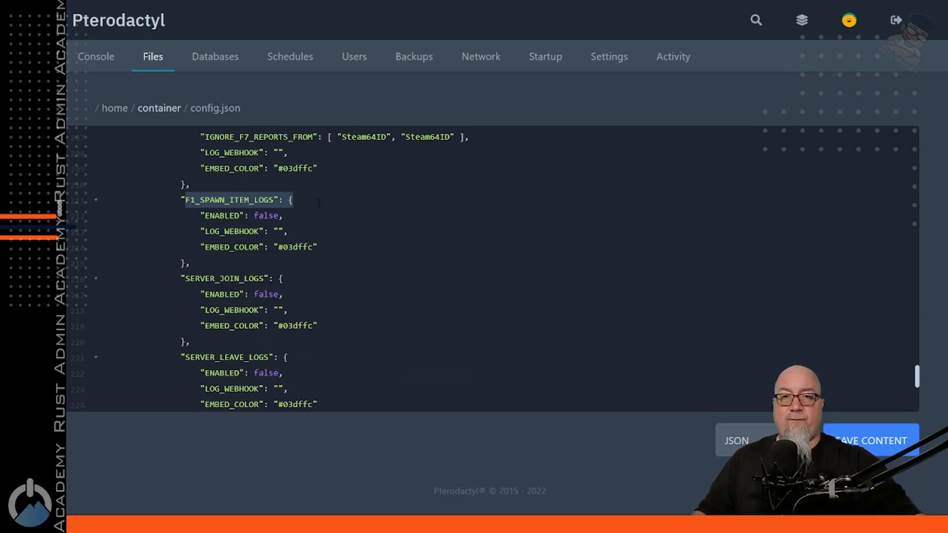
scroll(346, 213, "down", 1)
left_click_drag(190, 231, 287, 231)
left_click_drag(200, 309, 292, 310)
scroll(292, 310, "down", 3)
left_click_drag(195, 245, 298, 246)
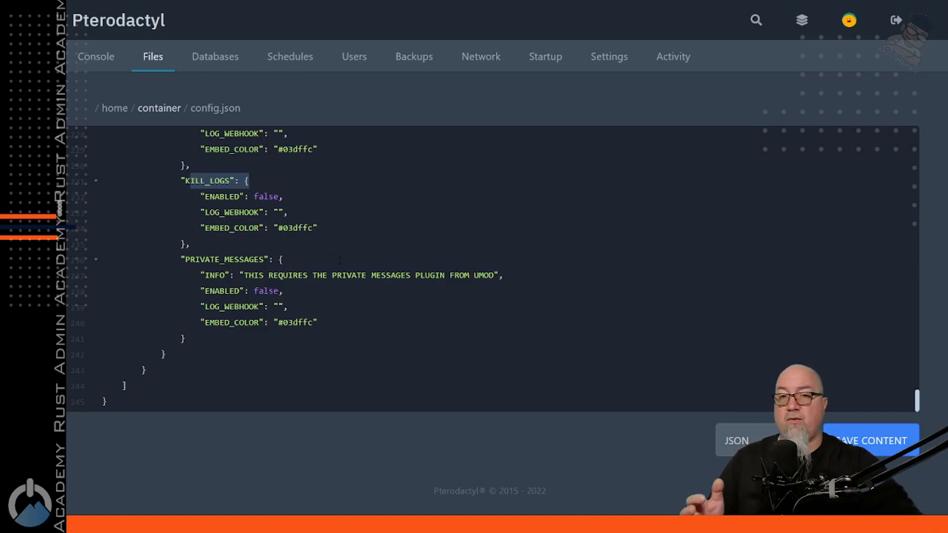
left_click_drag(195, 260, 286, 261)
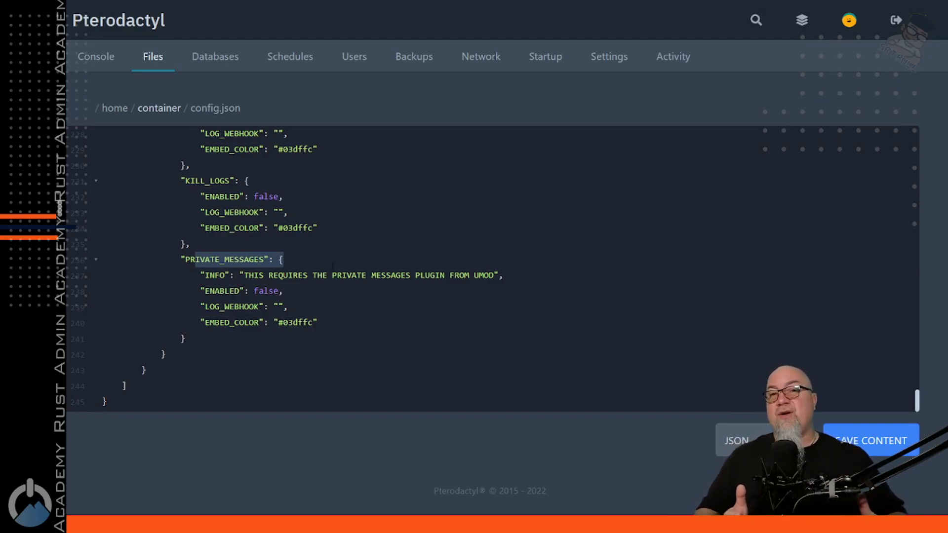
Review the PRIVATE_MESSAGES plugin note and the IGNORE_F7_REPORTS_AGAINST and IGNORE_F7_REPORTS_FROM lists under F7_REPORT_LOGGING
left_click(269, 275)
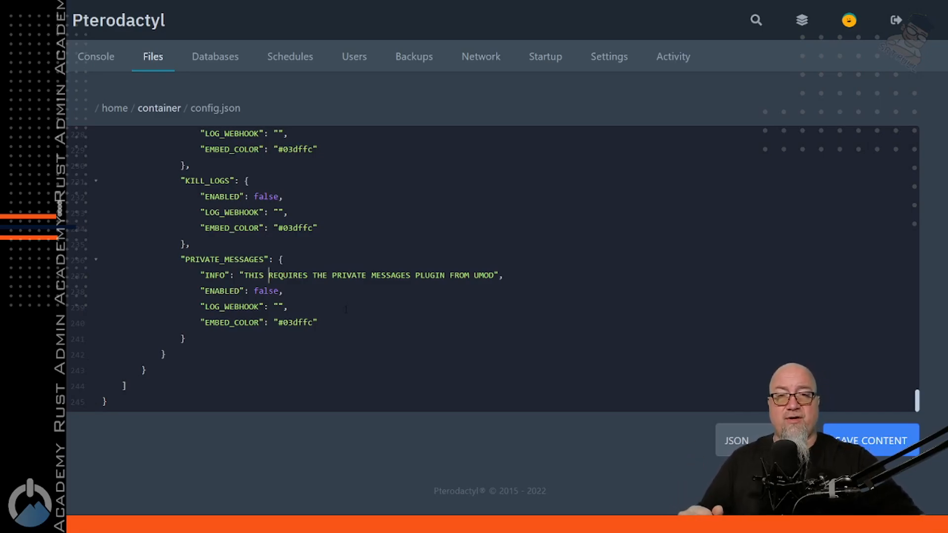
scroll(349, 310, "up", 9)
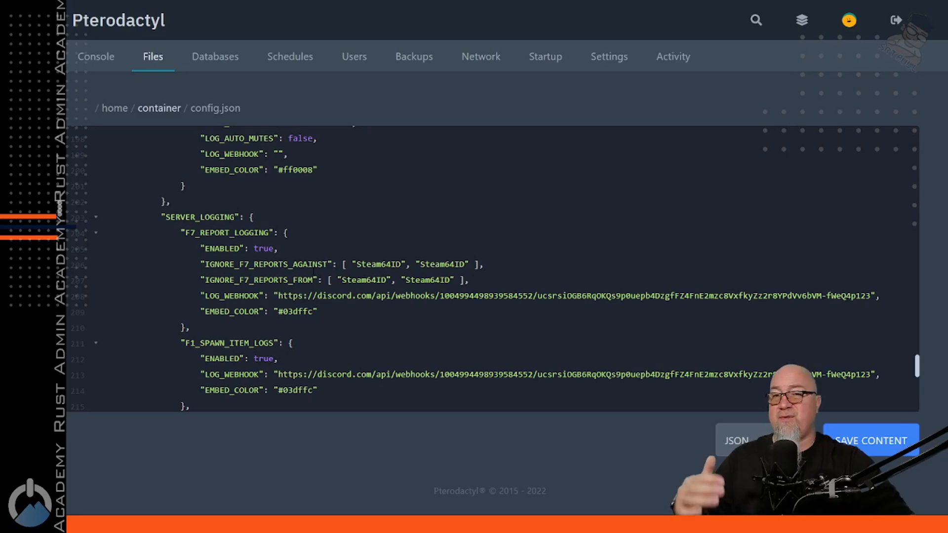
double_click(378, 264)
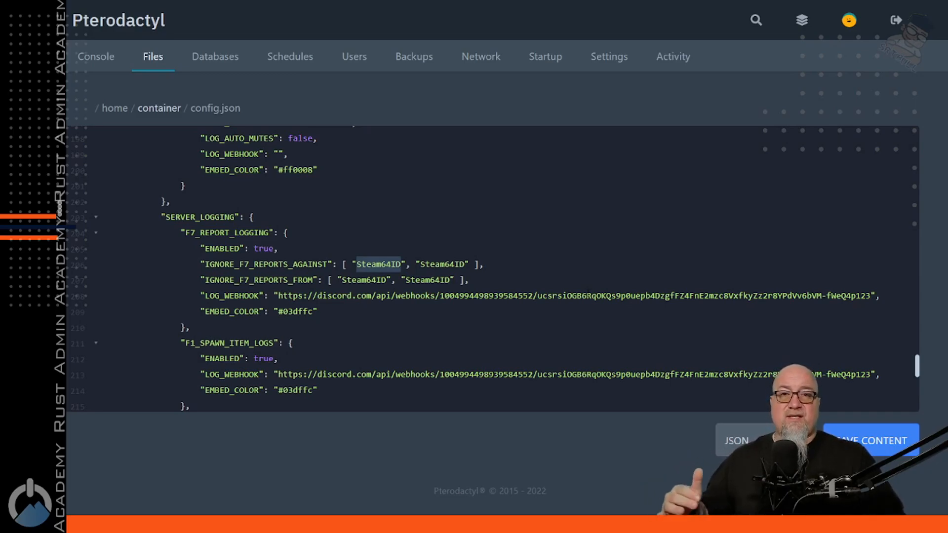
double_click(364, 280)
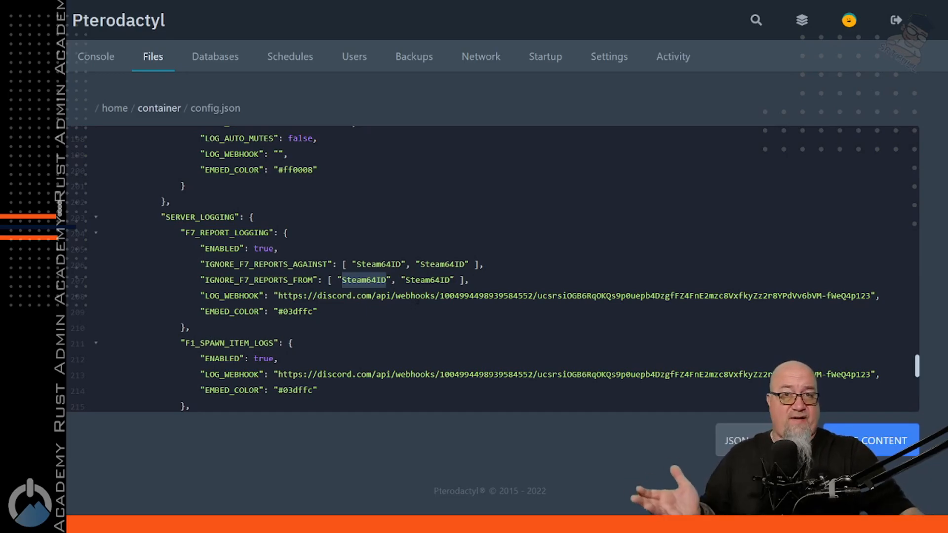
double_click(379, 265)
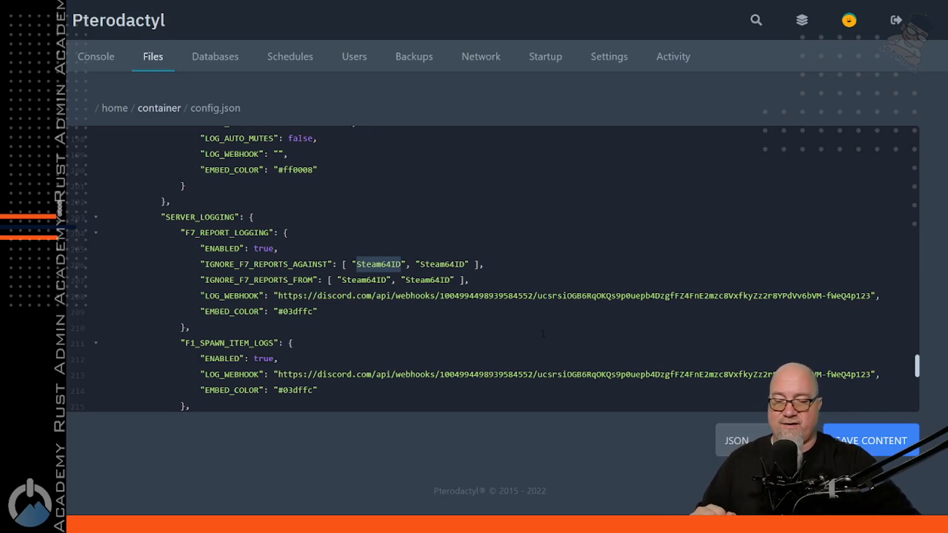
Check the PRIVATE_MESSAGES block at the end of config.json, save the file and start the bot's server
scroll(494, 311, "down", 10)
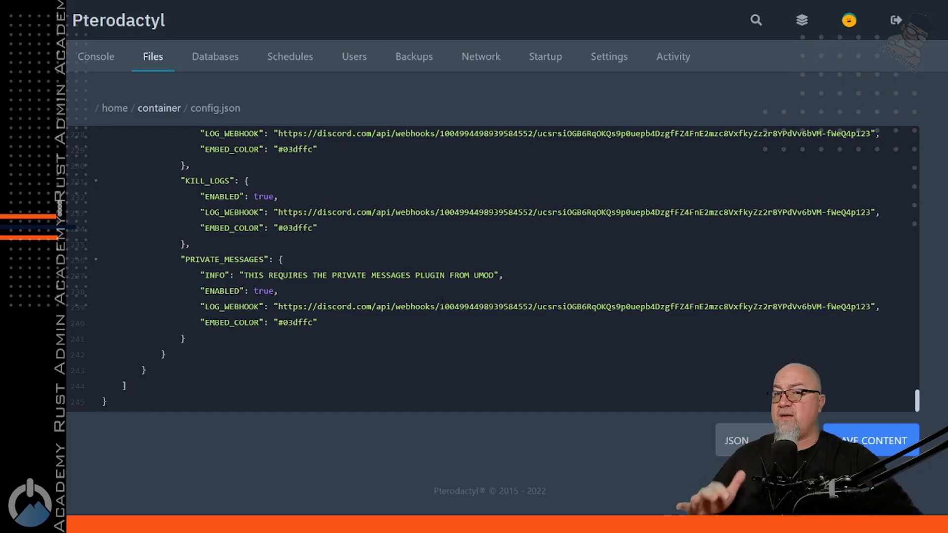
left_click_drag(184, 259, 437, 322)
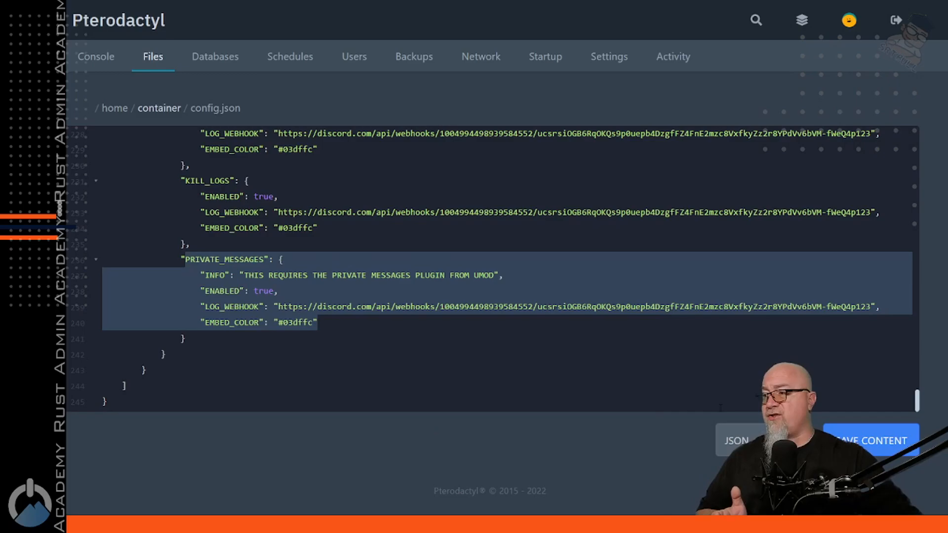
key("ctrl+s")
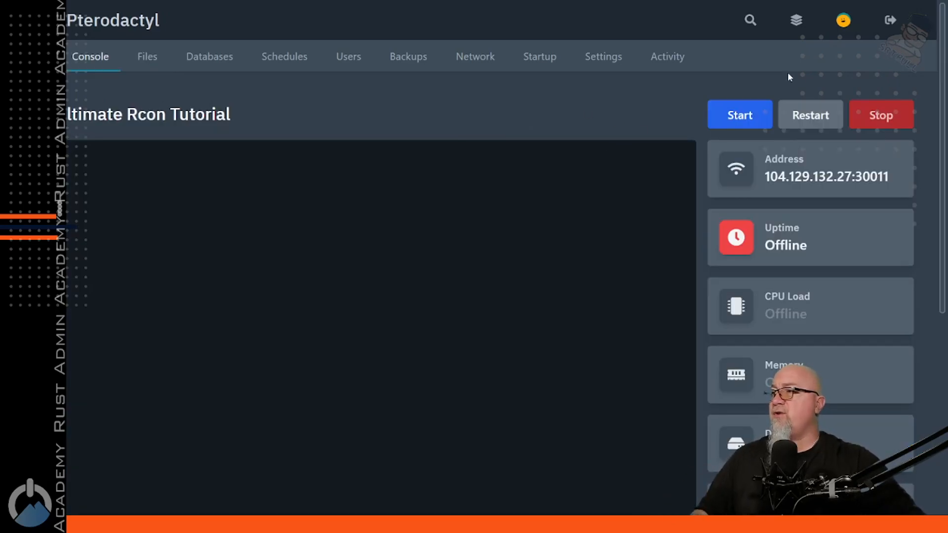
left_click(731, 115)
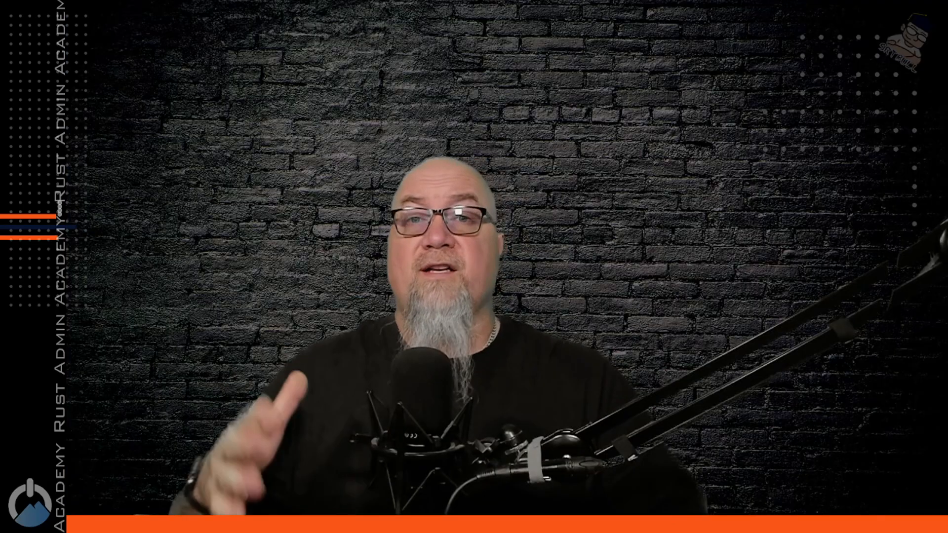
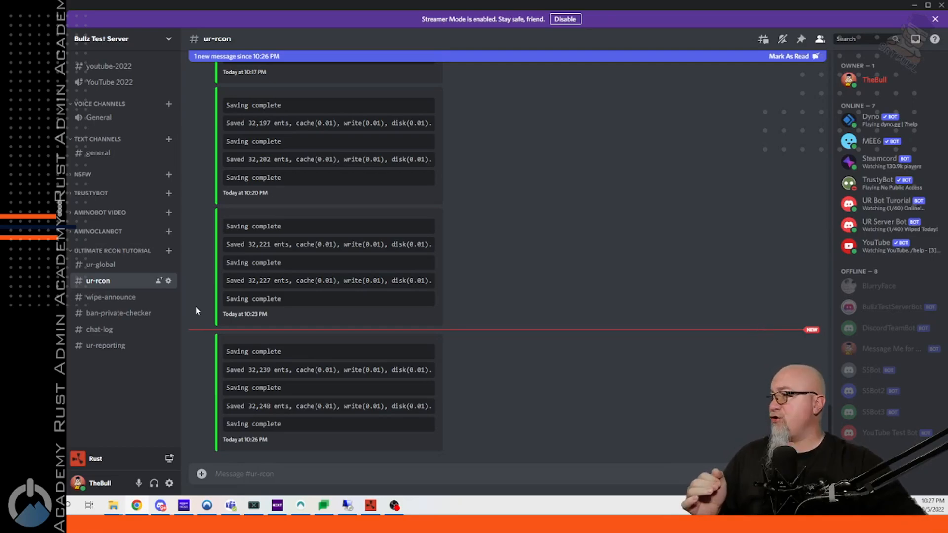
Switch to Discord and check the bot's output in the ur-global, ur-rcon and chat-log channels, including the plugin load messages
left_click(107, 266)
left_click(103, 281)
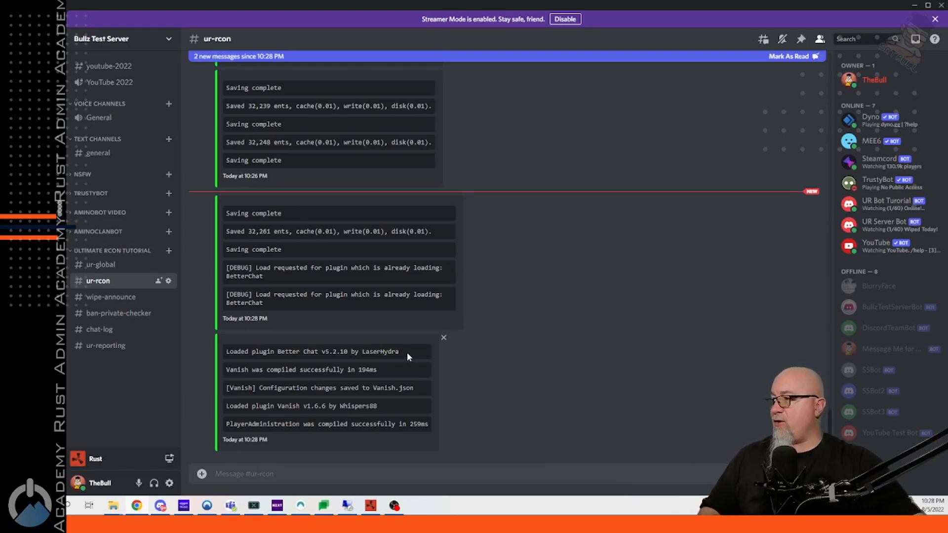
left_click_drag(408, 357, 239, 352)
left_click_drag(379, 370, 195, 372)
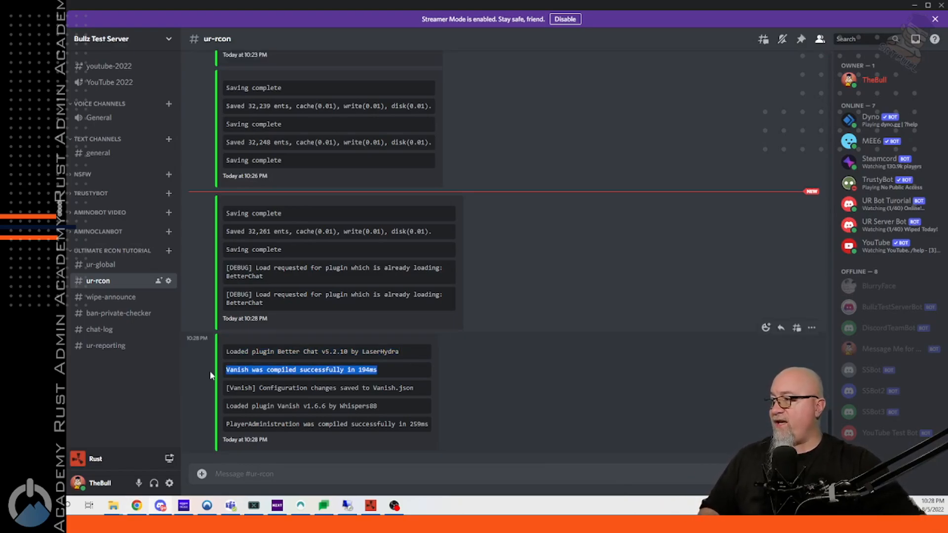
left_click_drag(421, 424, 237, 425)
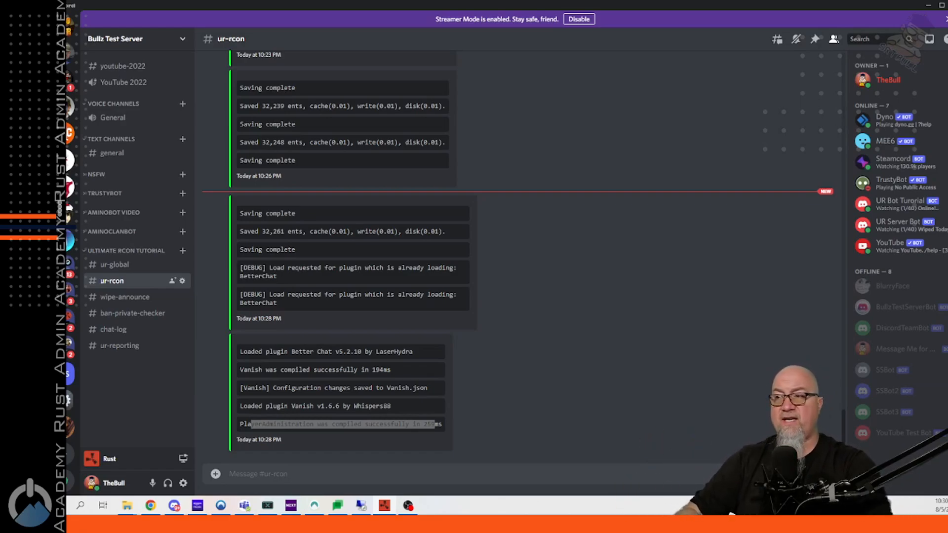
left_click(136, 335)
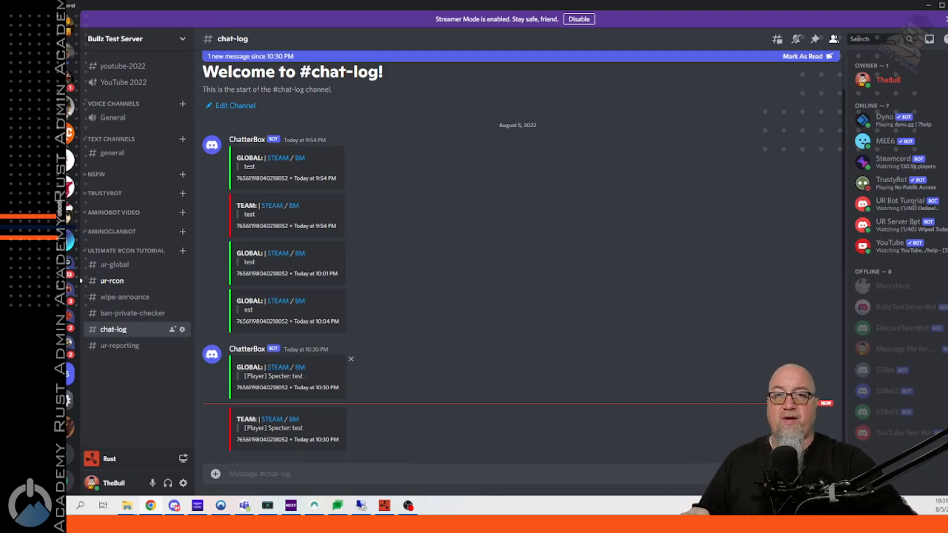
Send the /rcon command env.time 9 in the ur-rcon channel and check the bot's response
left_click(112, 281)
type("/")
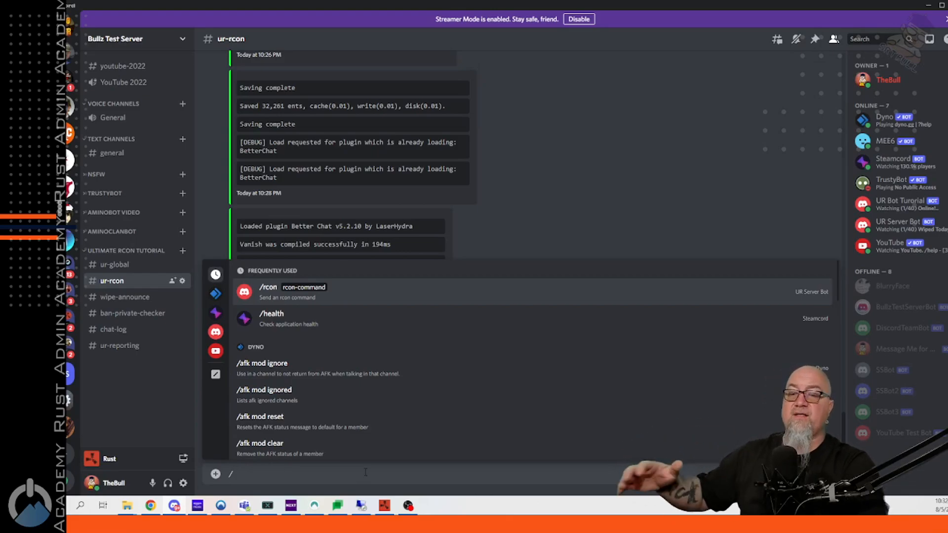
type("rcon")
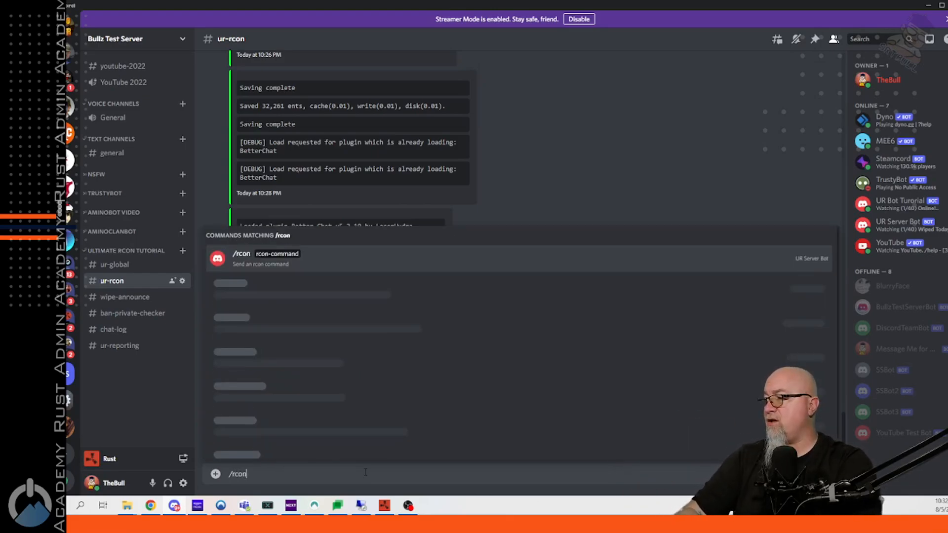
key("Tab")
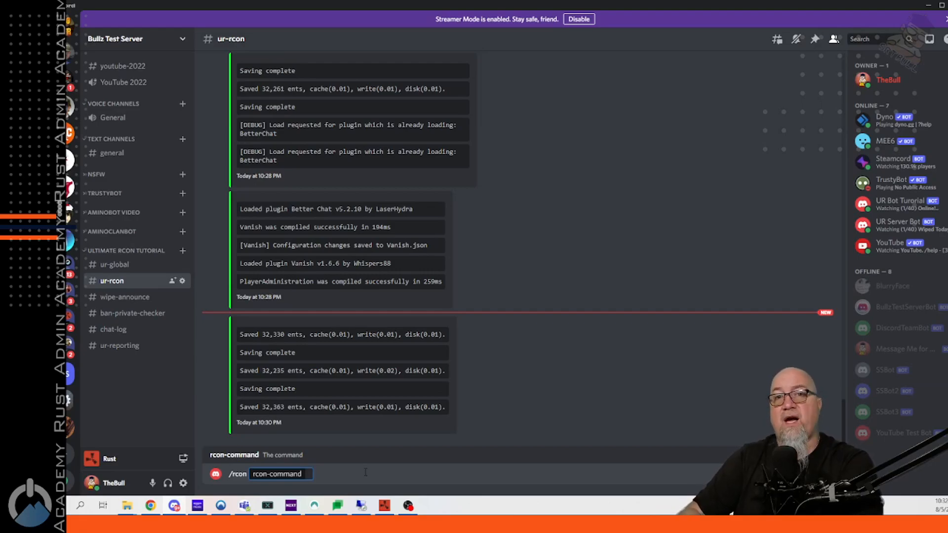
type("env.time 9")
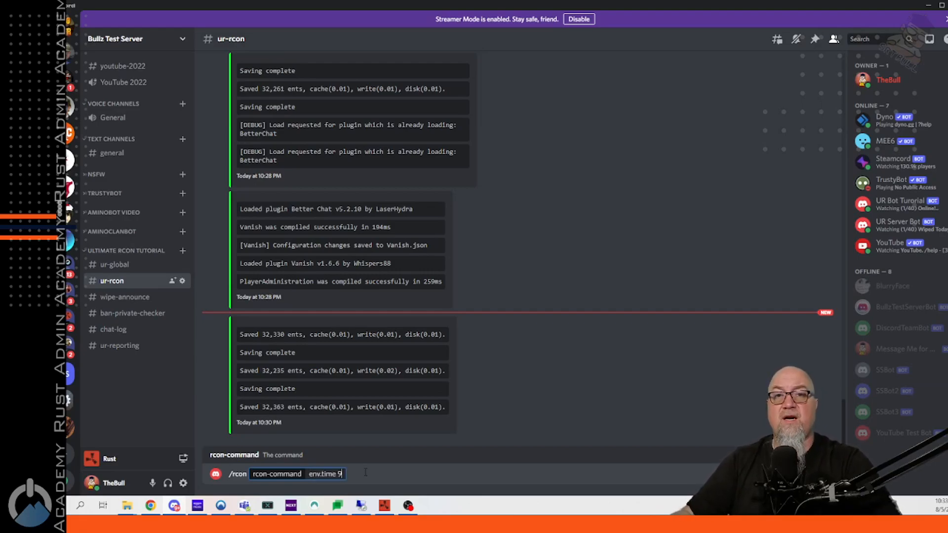
key("Return")
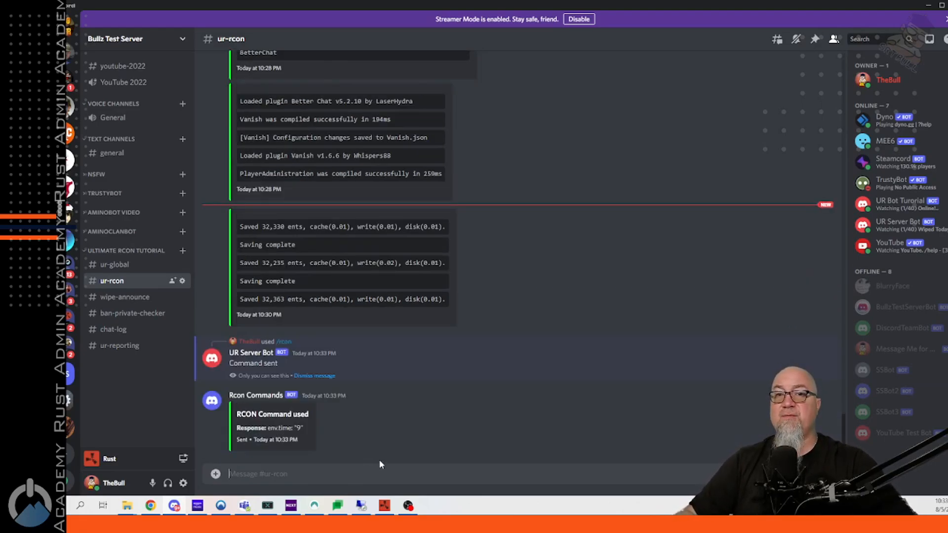
left_click_drag(295, 422, 233, 405)
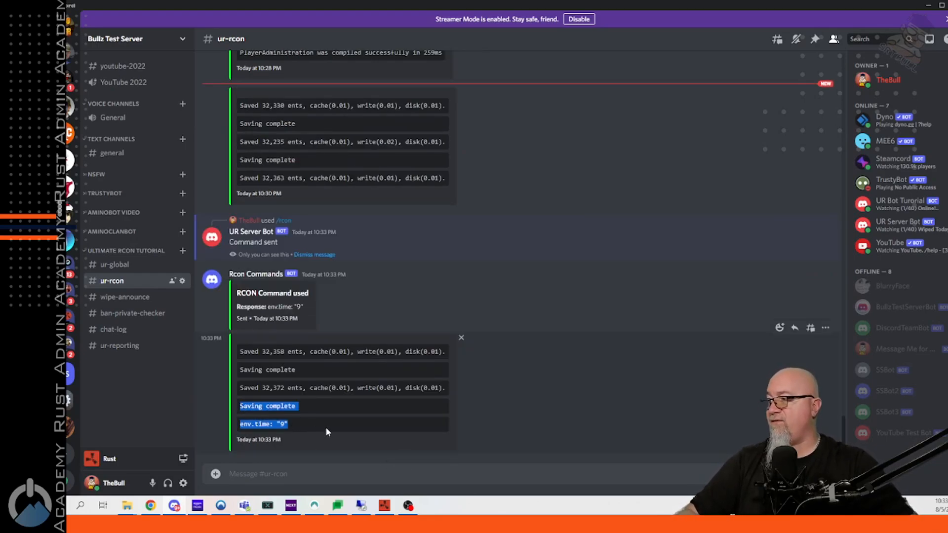
Compose an /rcon command in the ur-rcon channel with restart 30 as its rcon-command value
left_click(291, 474)
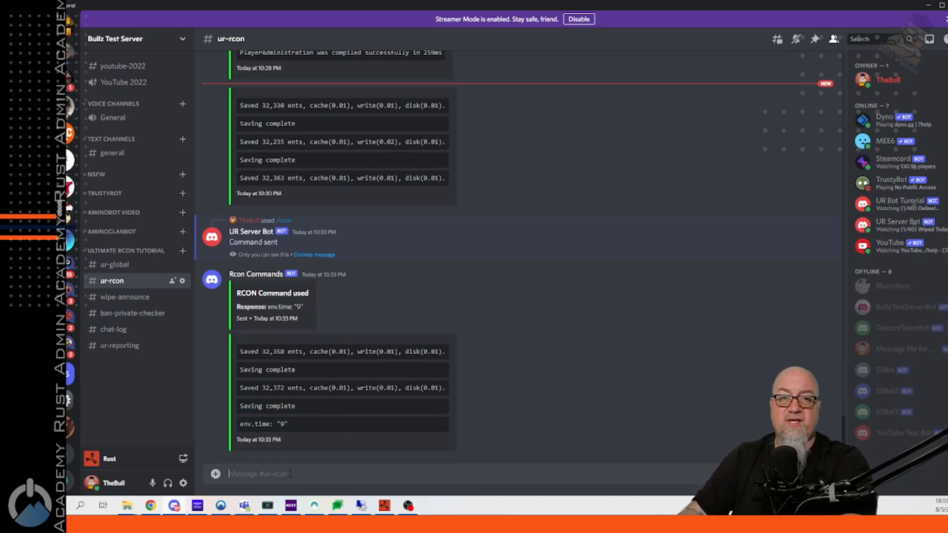
type("/rcon")
key("Tab")
type("restart")
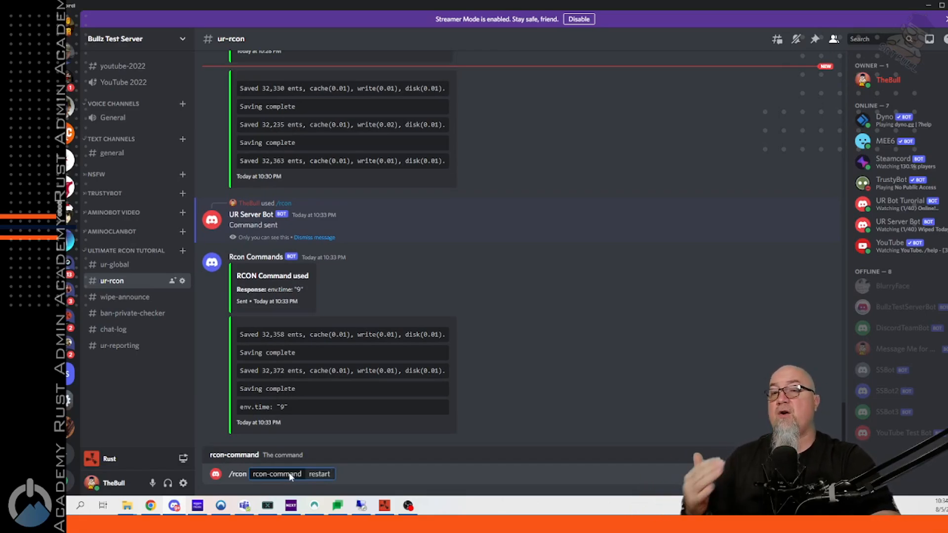
type("30")
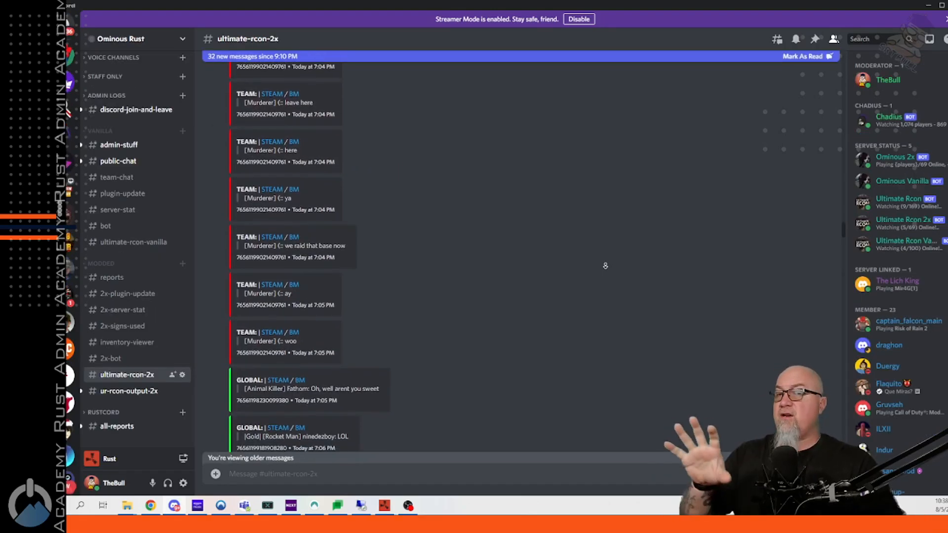
Examine the team chat, player kill and leave logs in the ultimate-rcon-2x channel of the Ominous Rust server
scroll(605, 266, "down", 3)
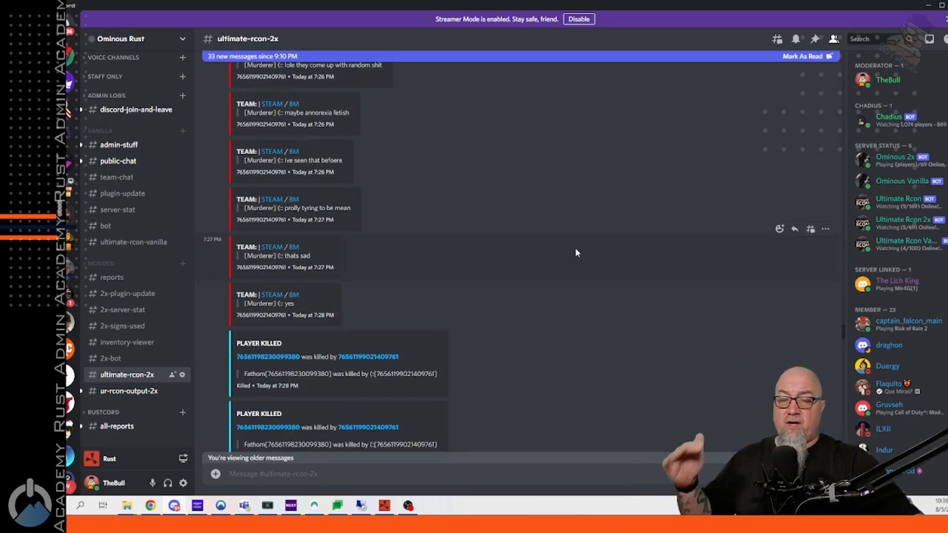
scroll(443, 265, "down", 3)
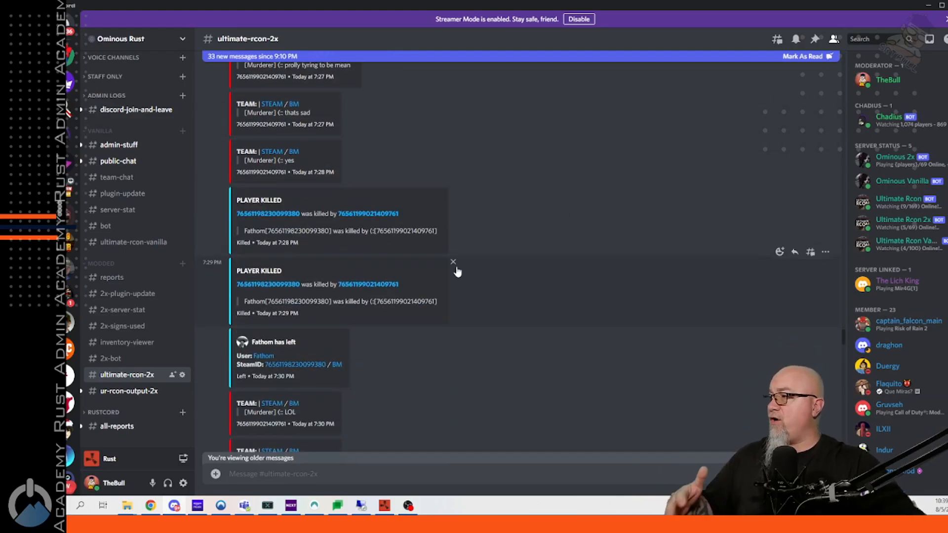
scroll(457, 261, "down", 3)
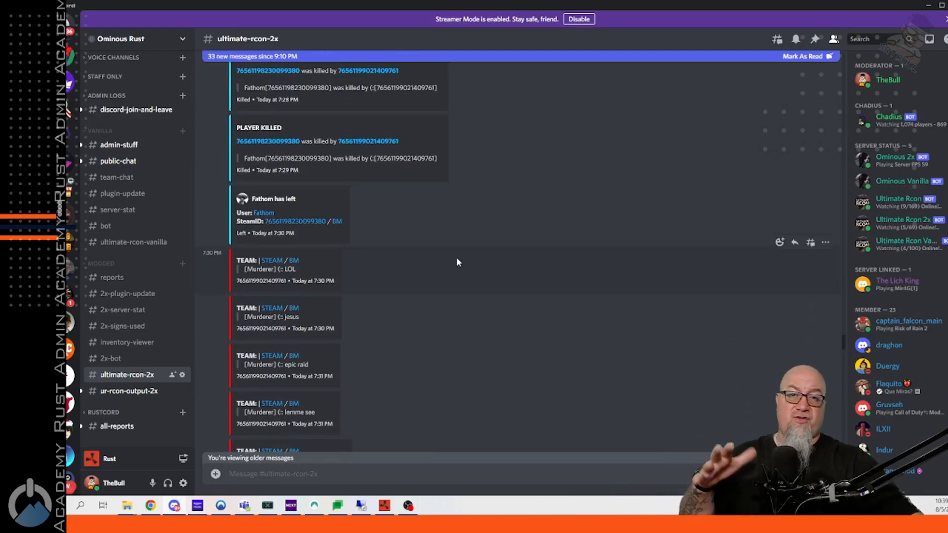
middle_click(598, 282)
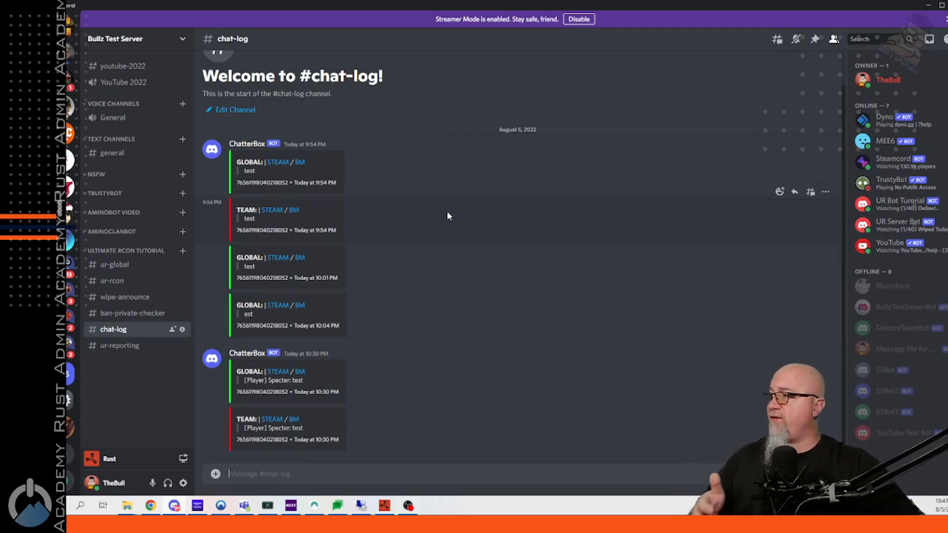
View the Steam profile and BattleMetrics links of a GLOBAL entry in chat-log, returning to Discord after each
left_click(277, 255)
left_click(548, 280)
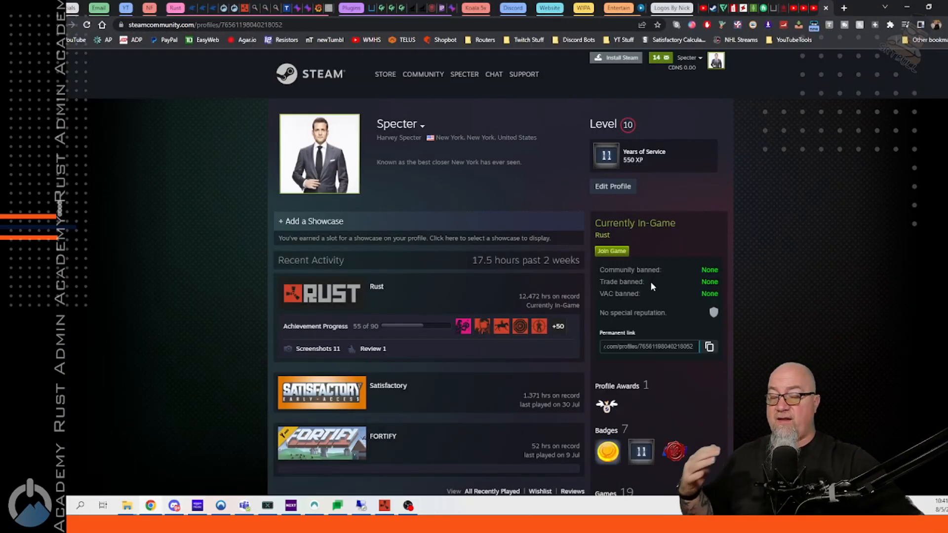
key("alt+Tab")
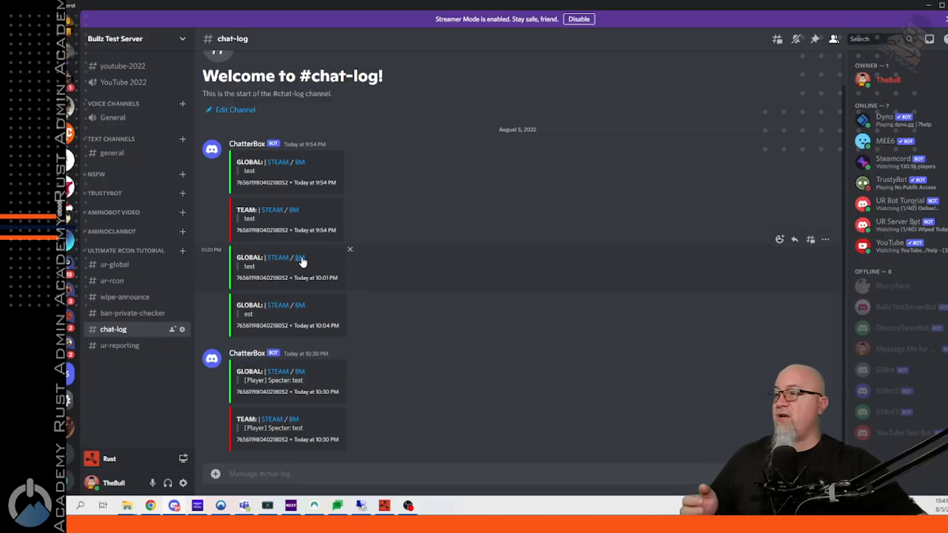
left_click(300, 258)
left_click(548, 280)
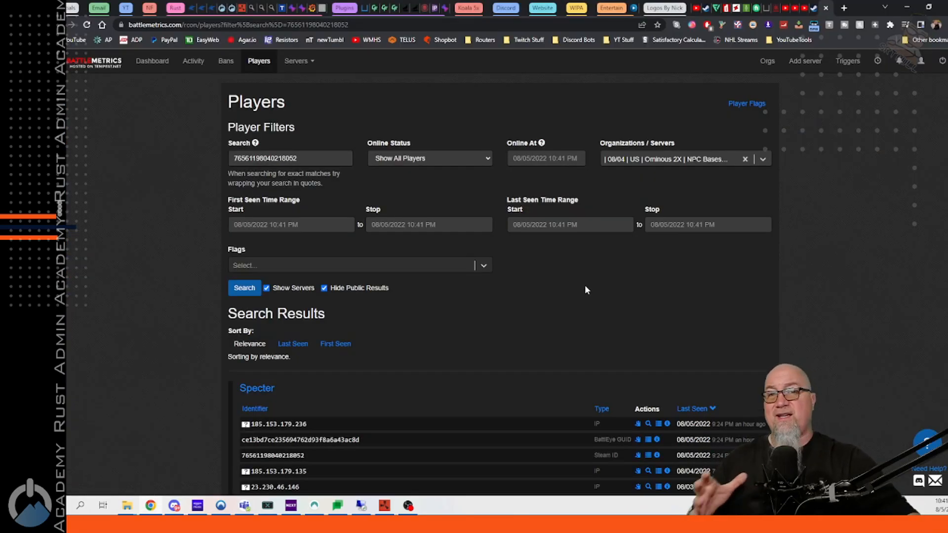
key("alt+Tab")
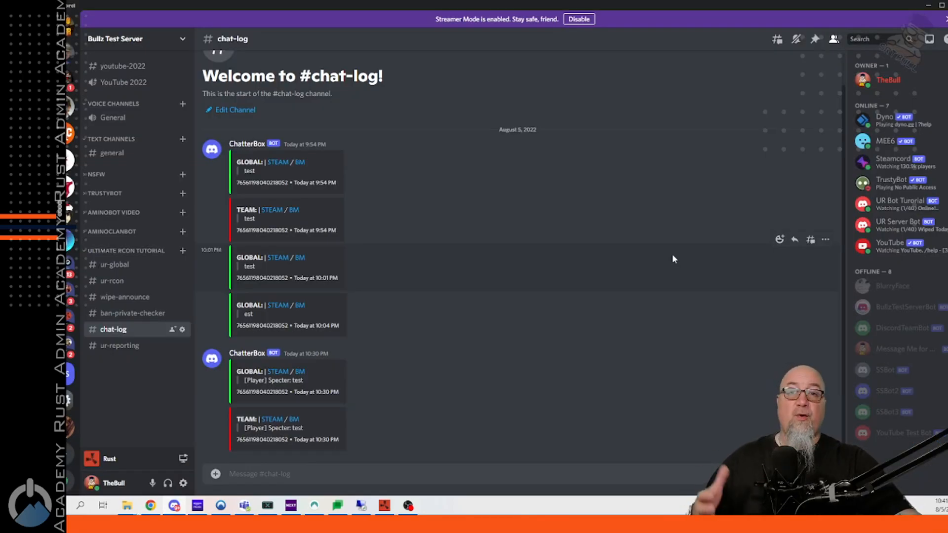